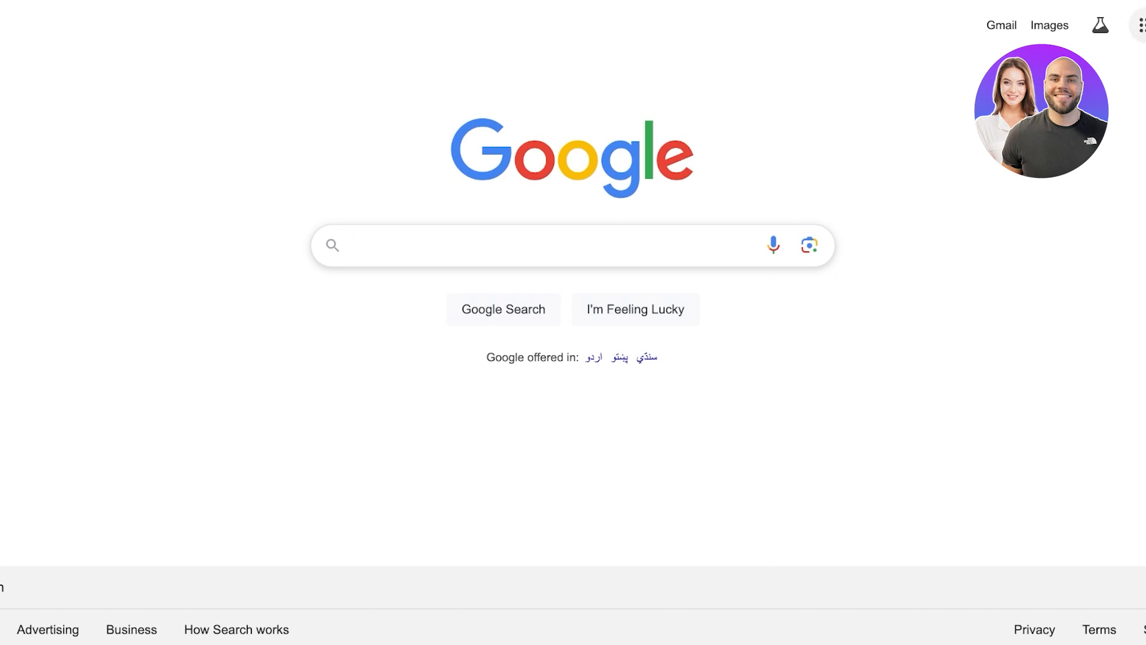
- Open Google Calendar from the list of Google apps
left_click(1143, 25)
scroll(982, 313, "down", 2)
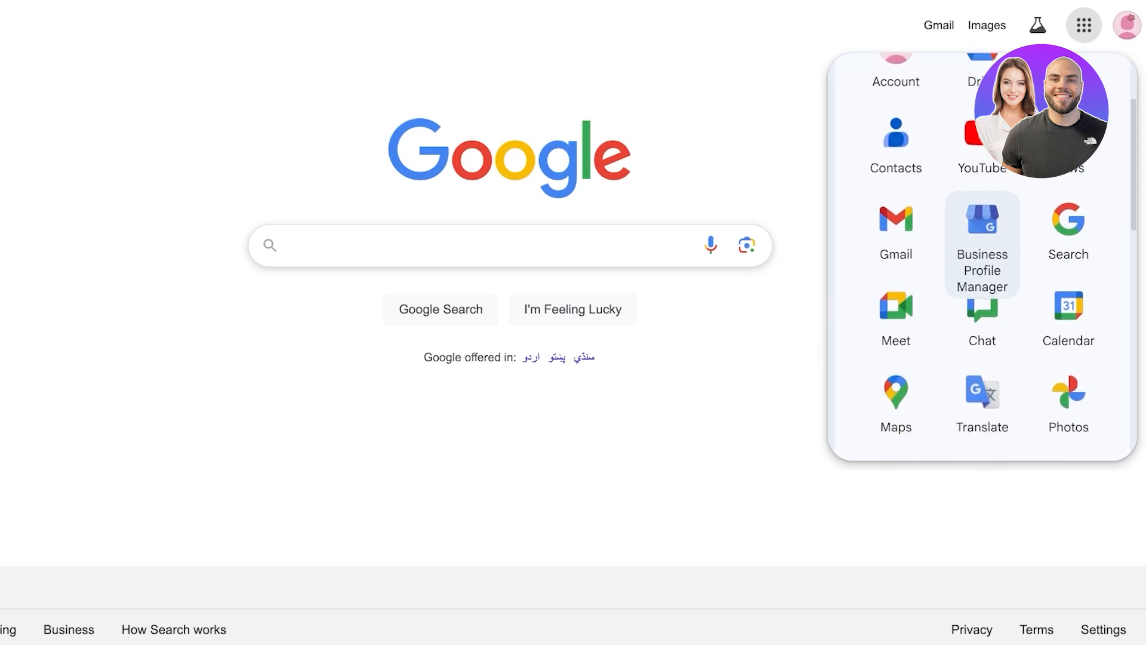
scroll(1068, 316, "up", 1)
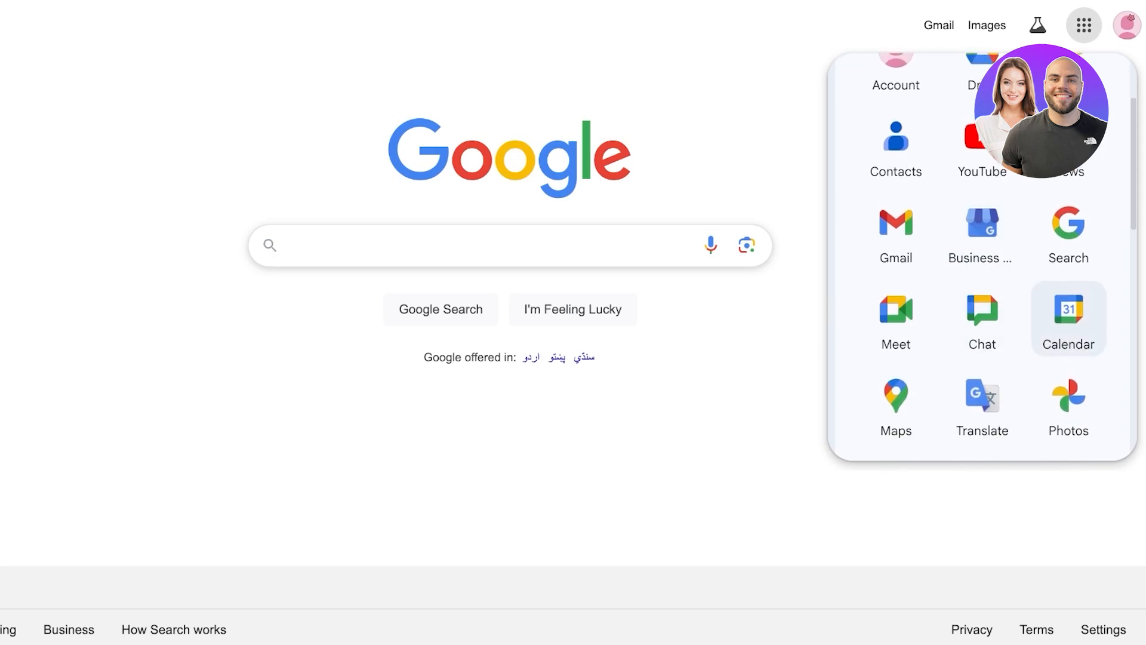
left_click(1069, 317)
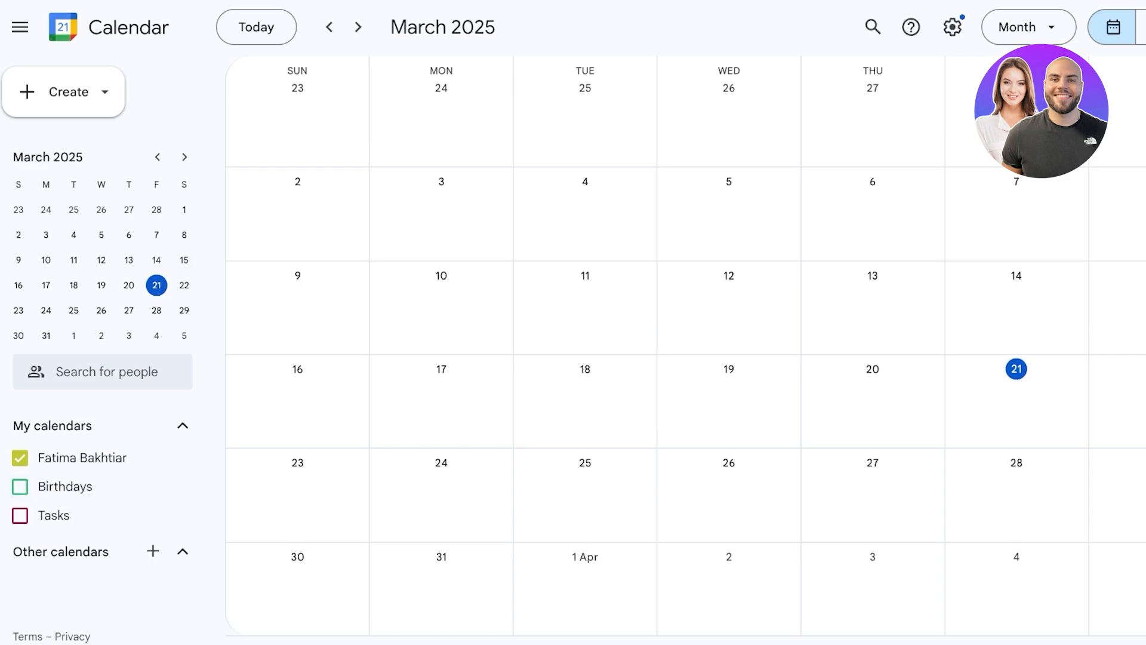
scroll(657, 346, "up", 1)
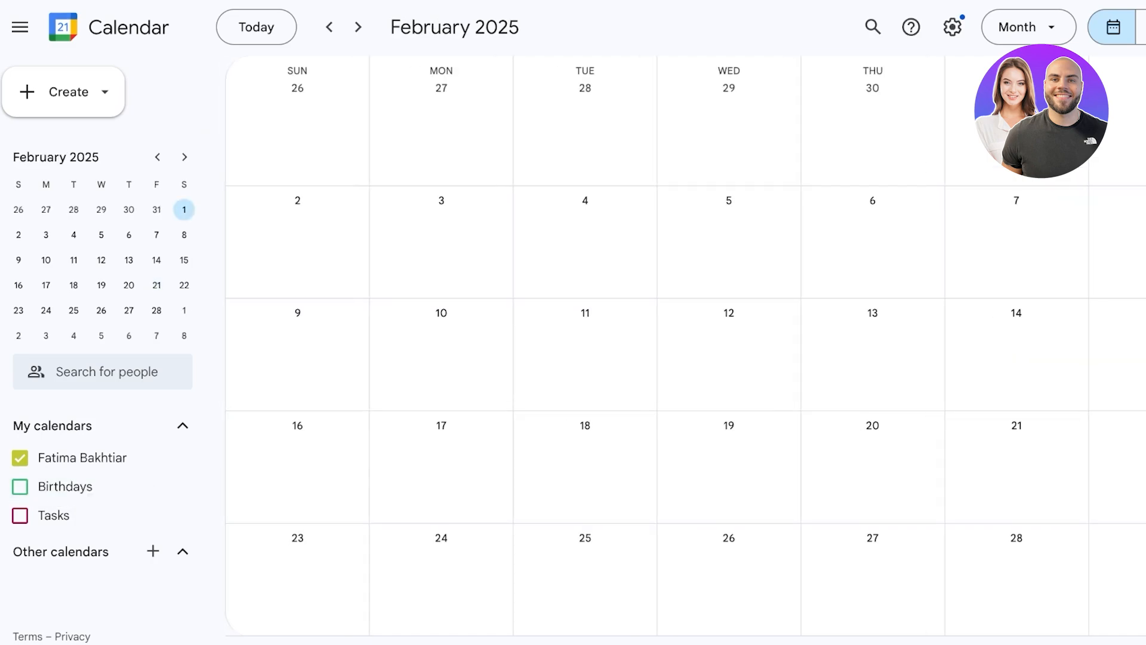
left_click(90, 551)
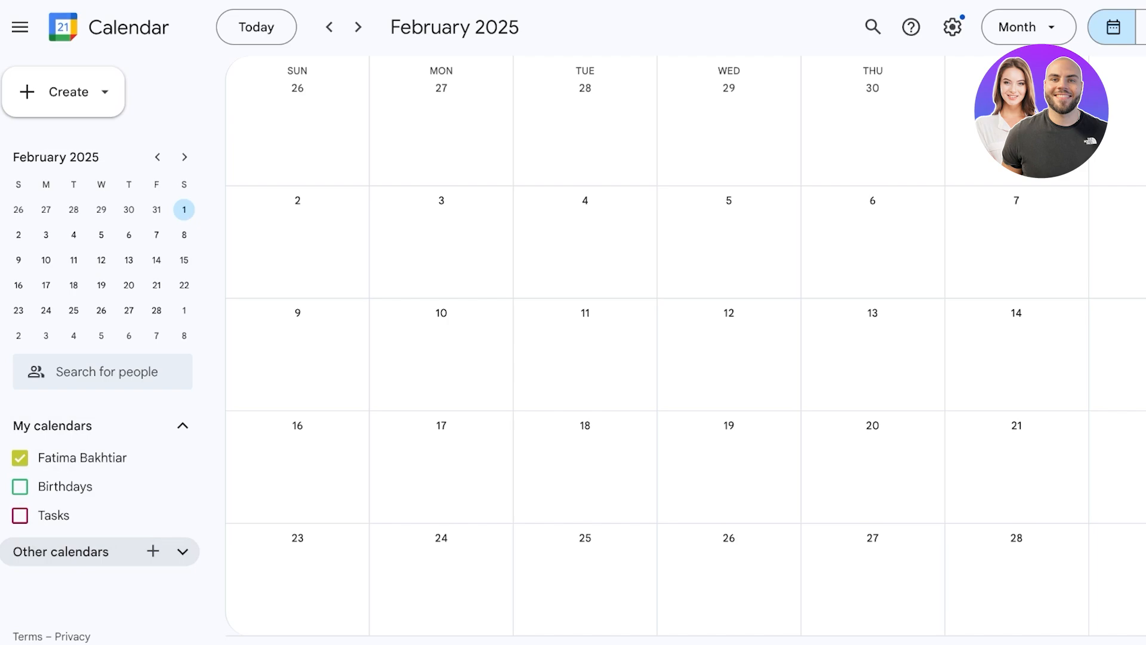
left_click(152, 551)
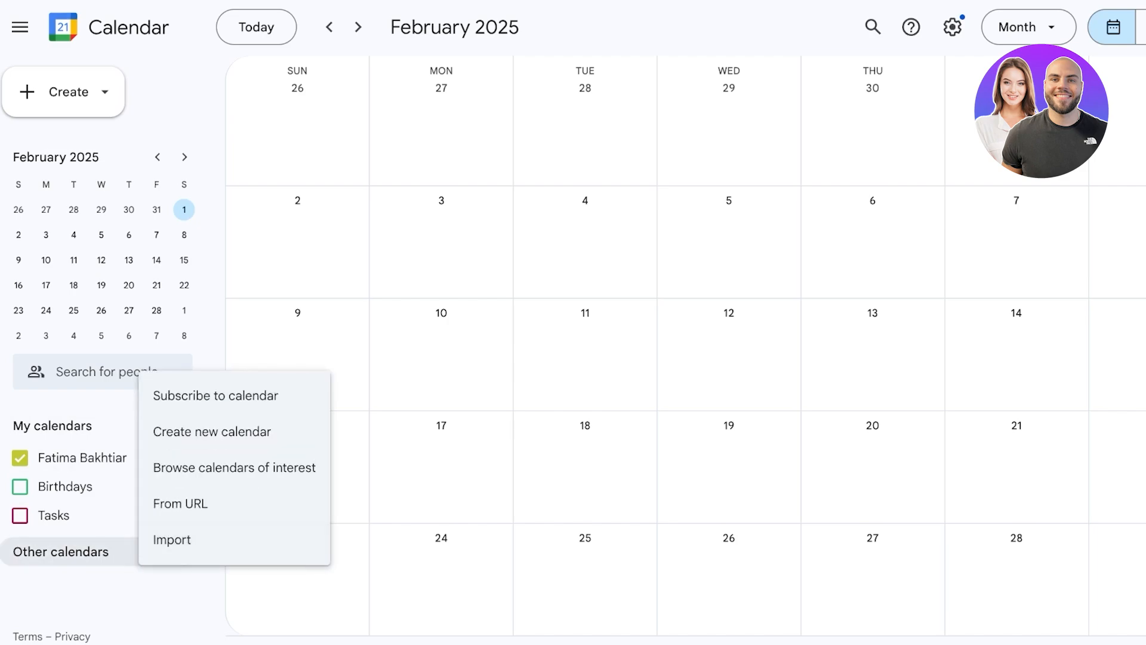
left_click(179, 431)
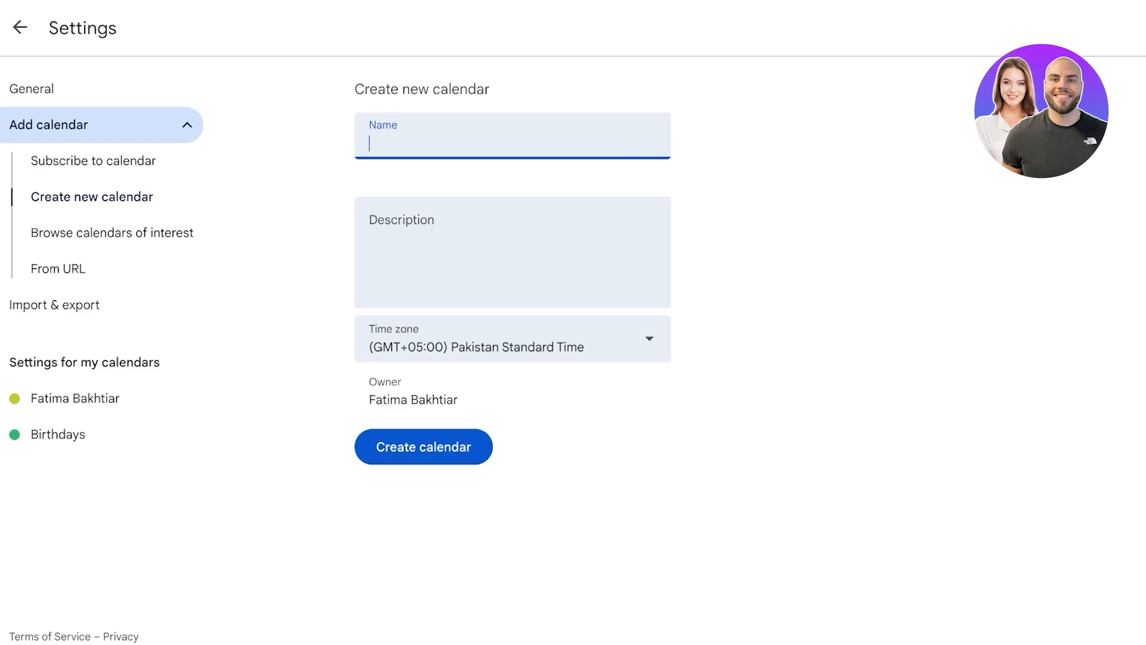
left_click(20, 26)
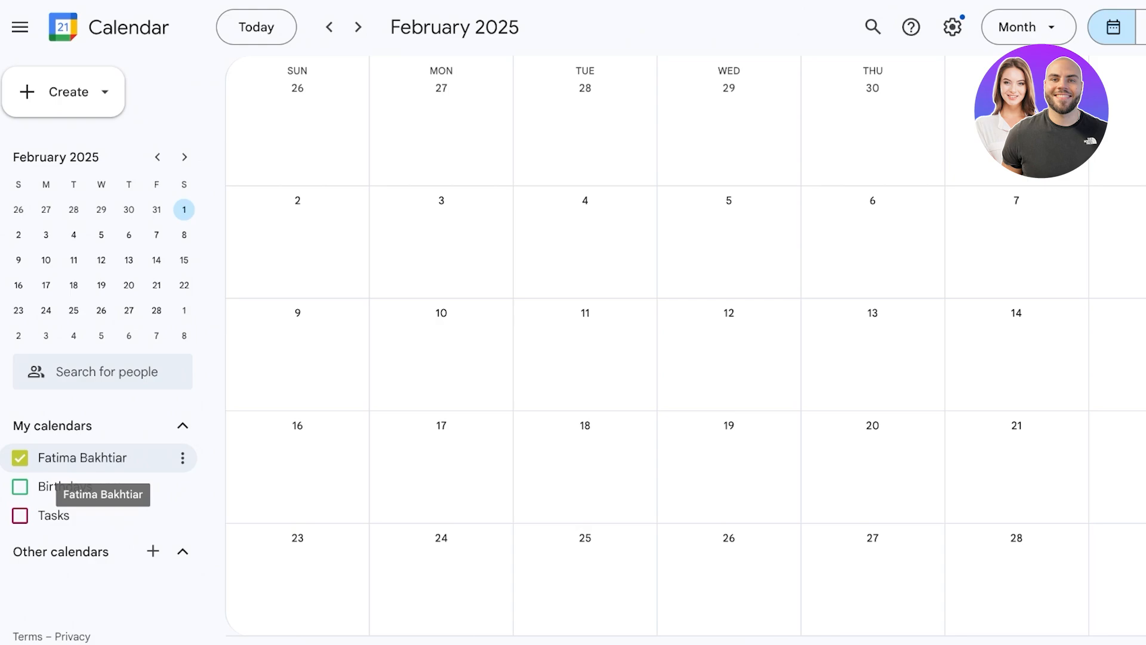
- Create a bookable appointment schedule titled "Consultation"
left_click(63, 91)
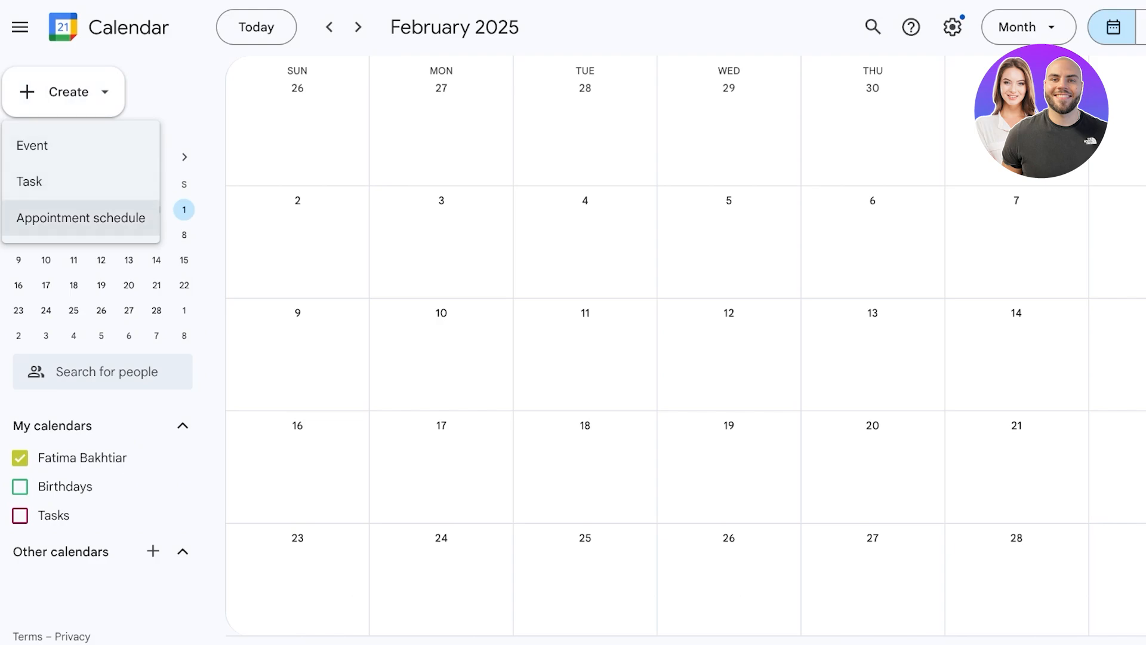
left_click(81, 218)
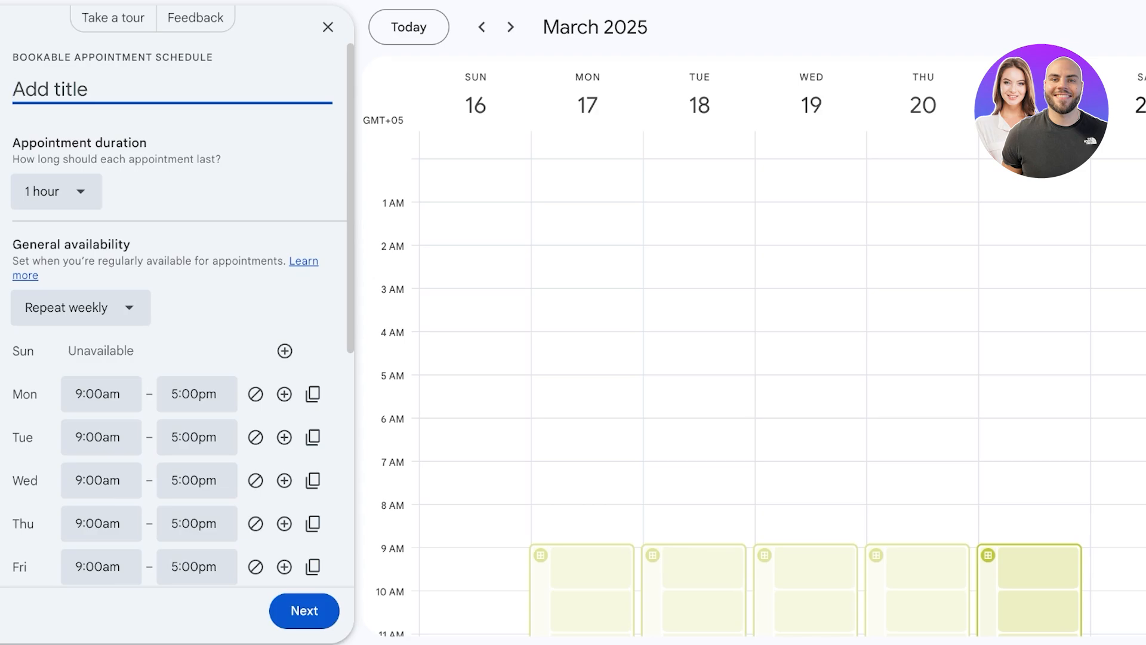
type("C")
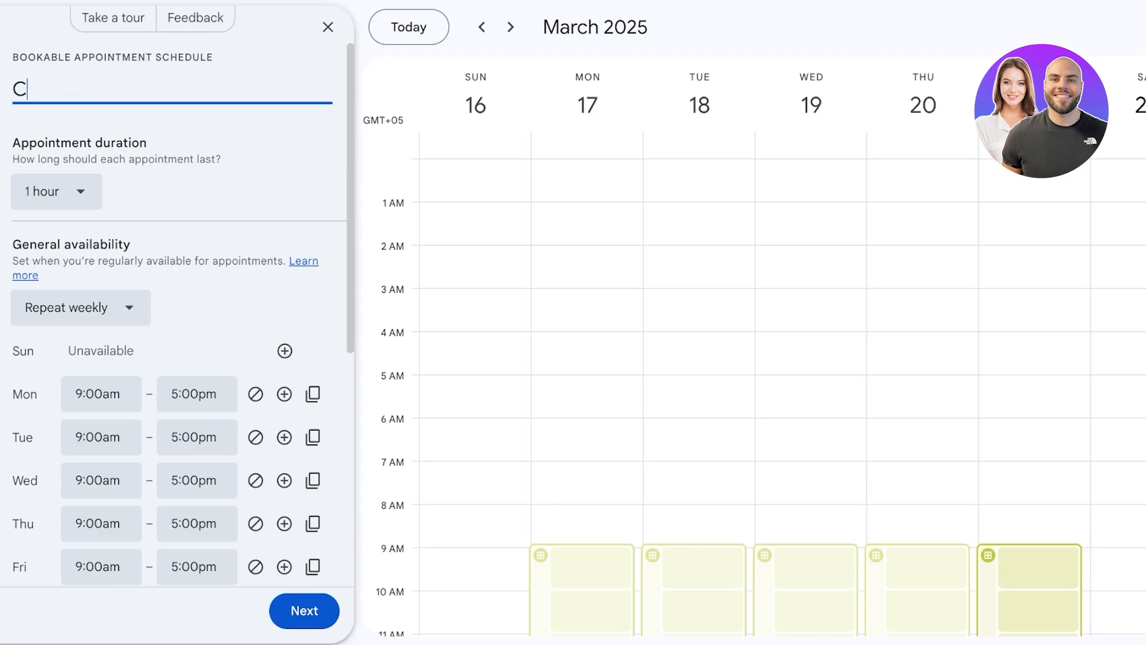
type("onsultation")
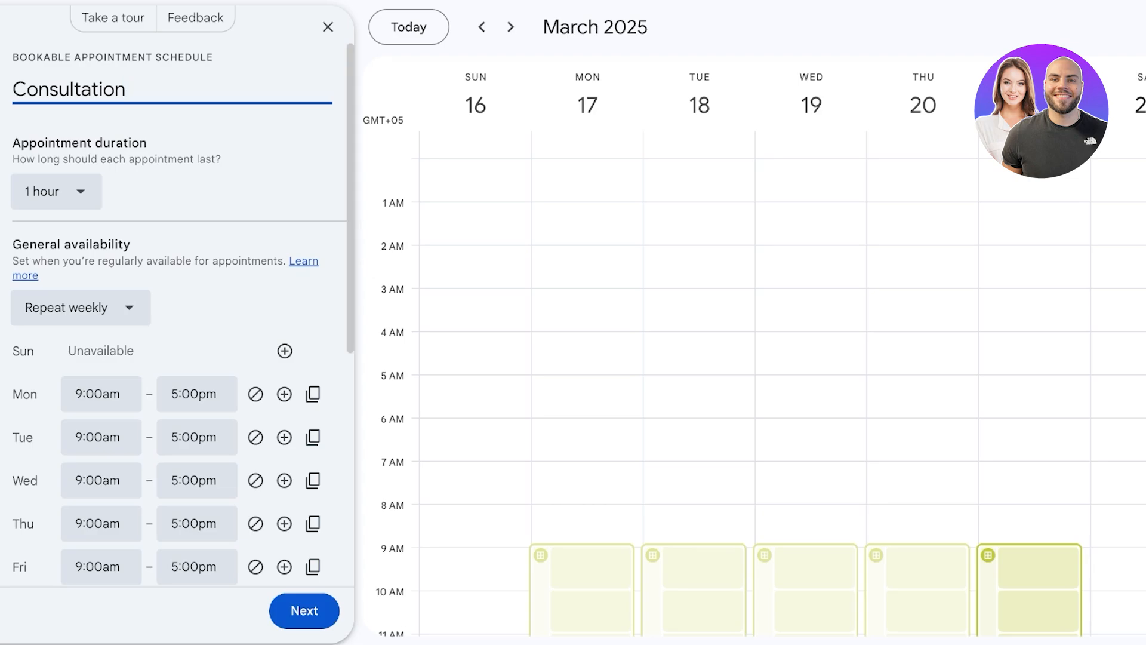
- Set the appointment duration to 1 hour and the general availability to repeat weekly
left_click(57, 191)
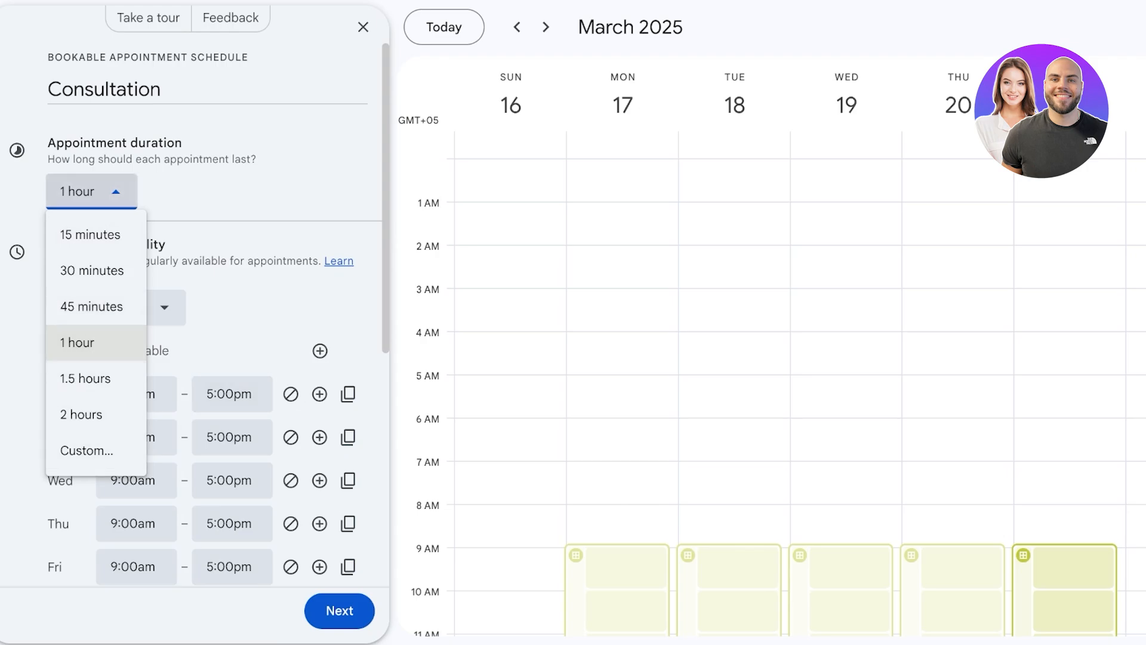
left_click(78, 342)
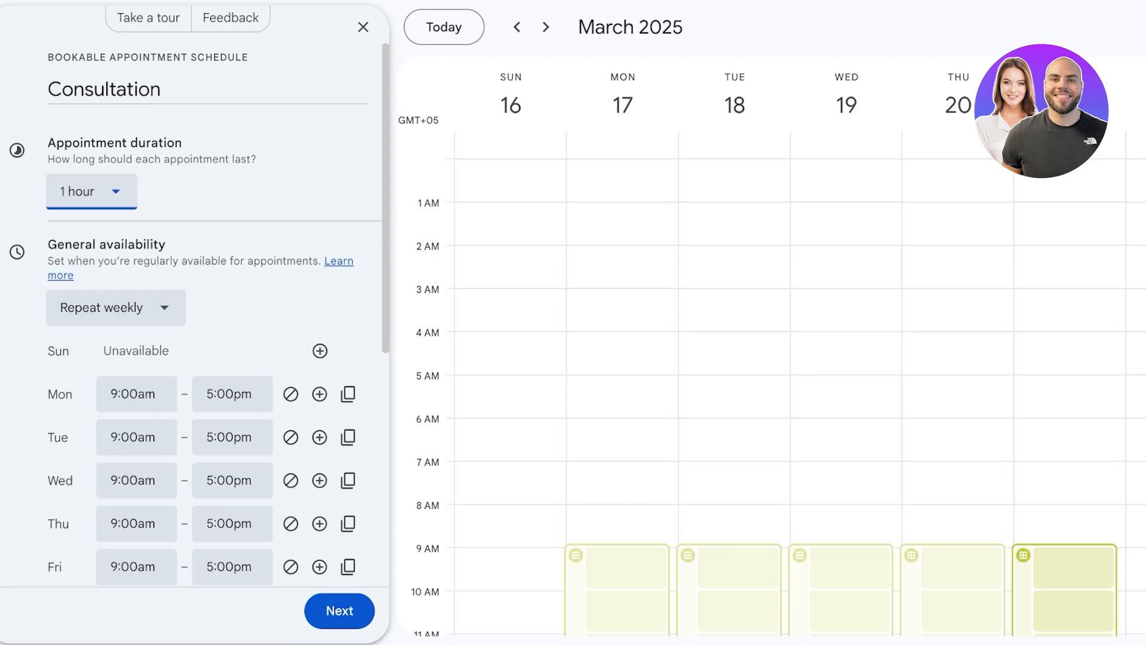
scroll(197, 316, "down", 3)
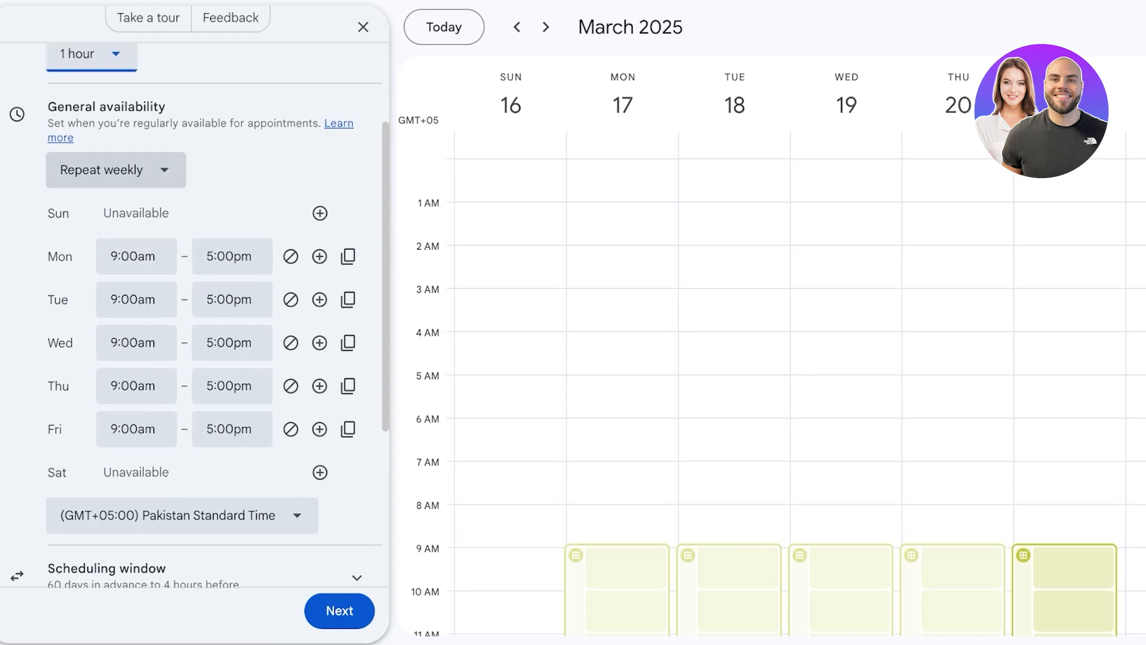
left_click(114, 170)
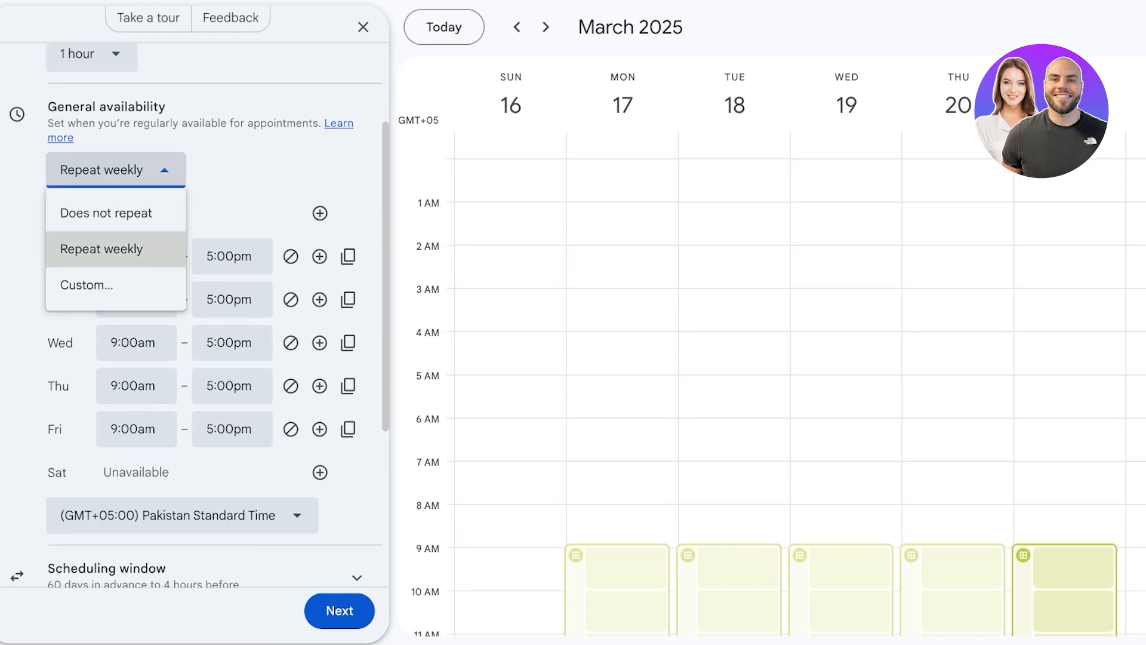
left_click(123, 251)
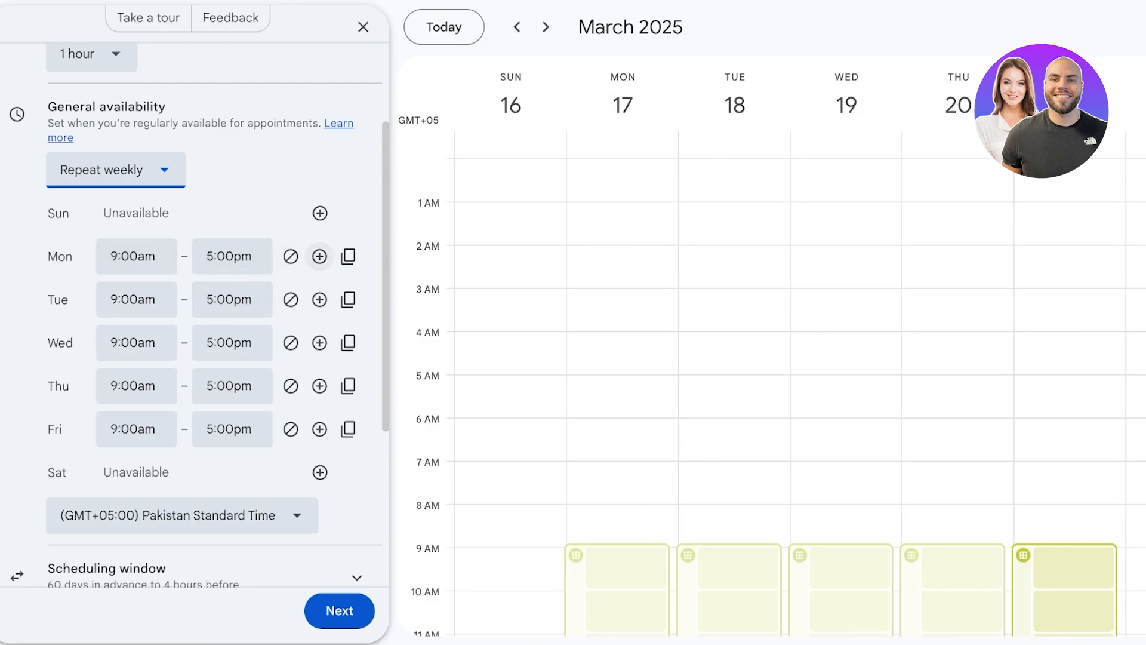
- Set Monday's availability to 8:00am–4:00pm and copy those hours to the other available days
left_click(137, 257)
key("Up")
key("Up")
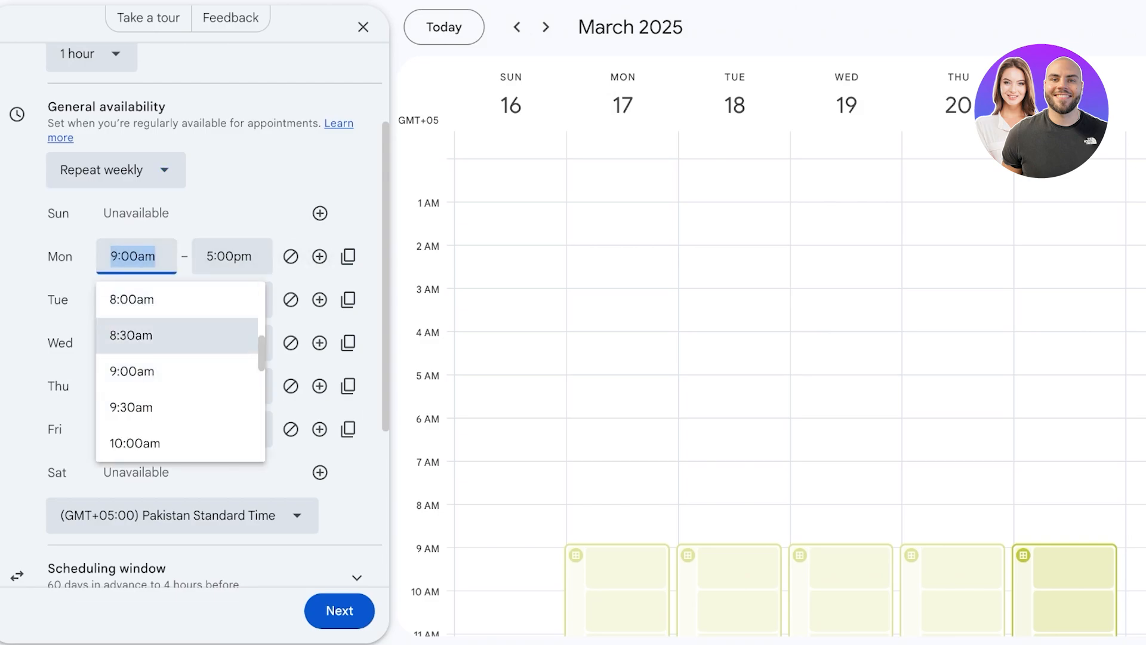
key("Return")
key("Tab")
key("Up")
key("Up")
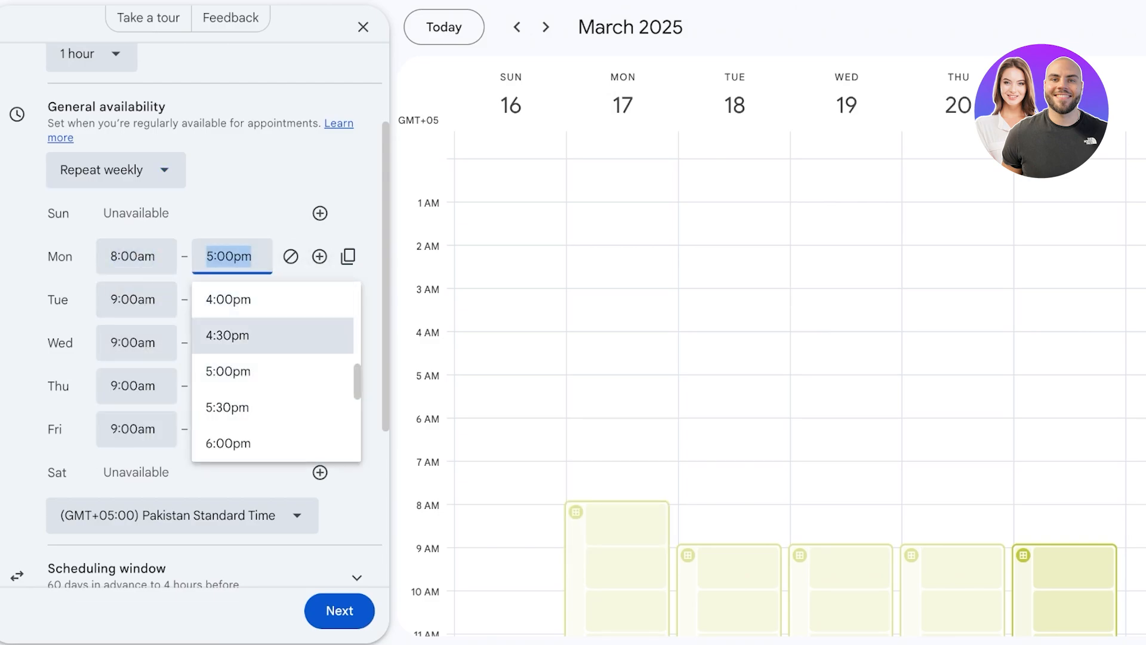
key("Return")
left_click(257, 186)
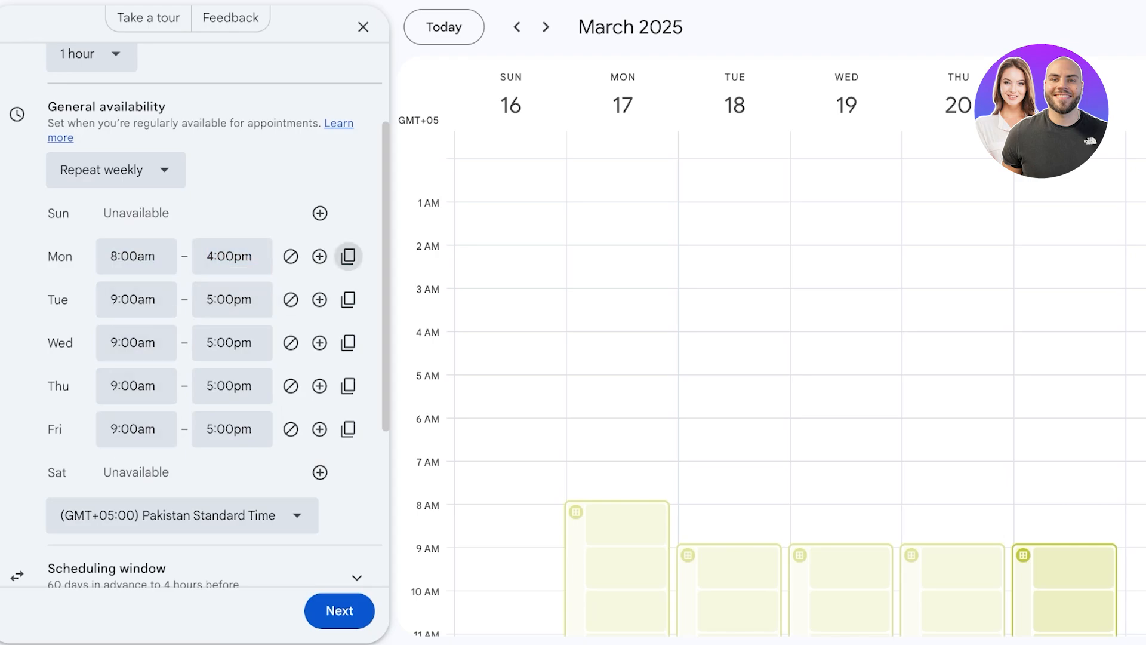
left_click(348, 256)
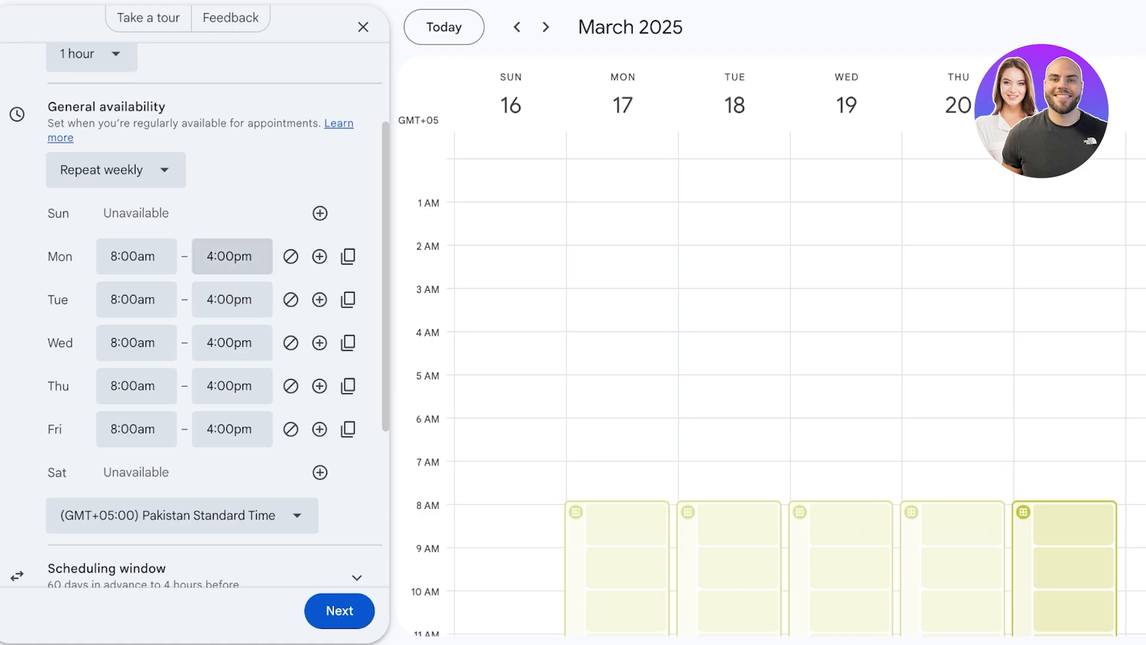
- Add a second availability period to Monday and set the first period's end time to 1:00pm
left_click(320, 256)
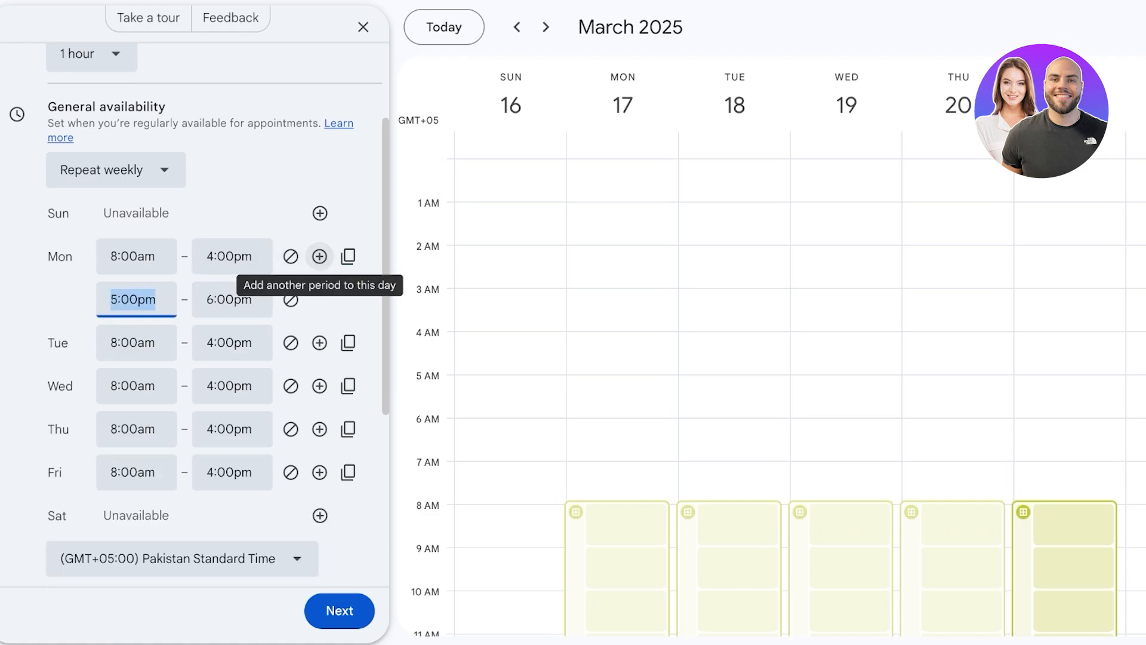
left_click(233, 257)
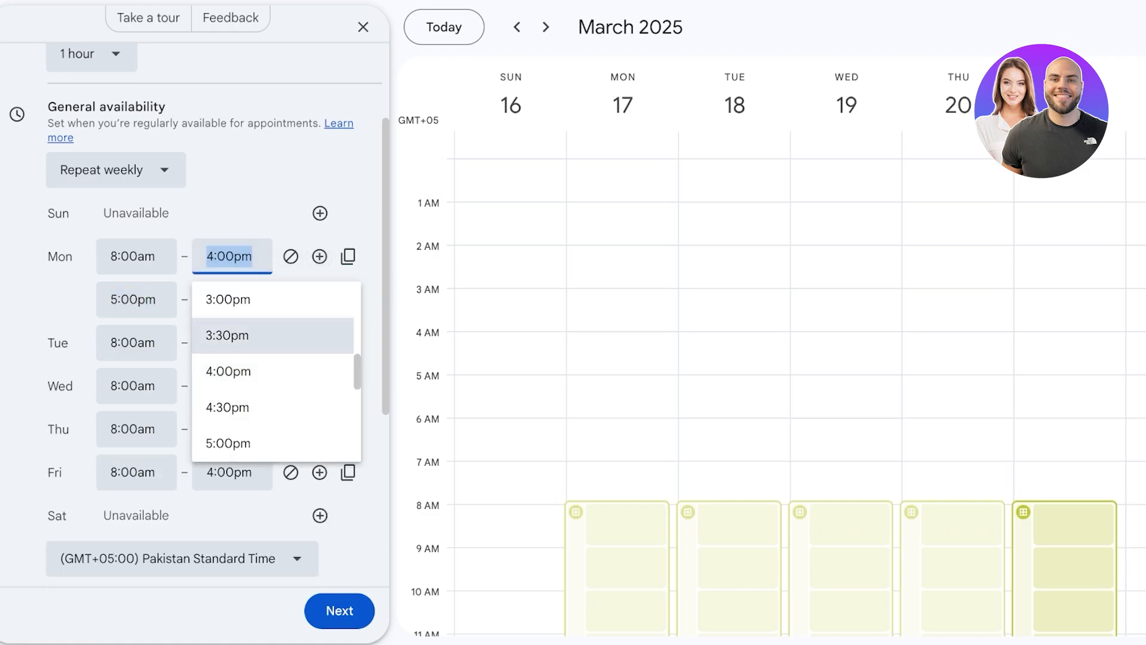
scroll(251, 335, "up", 6)
scroll(273, 335, "down", 5)
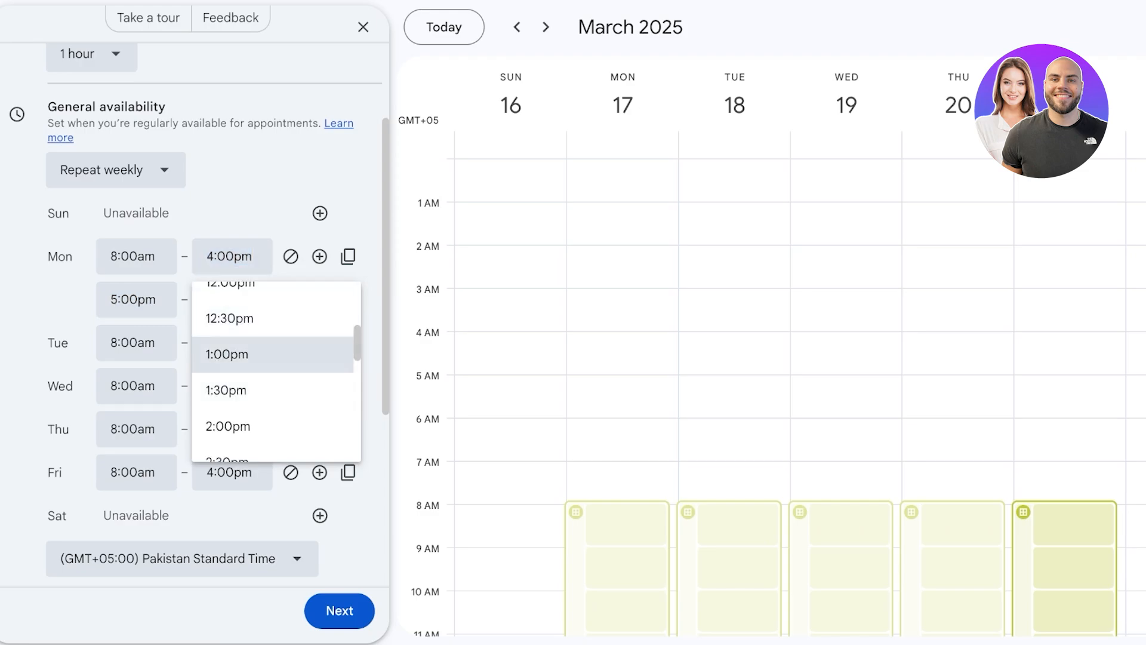
left_click(227, 354)
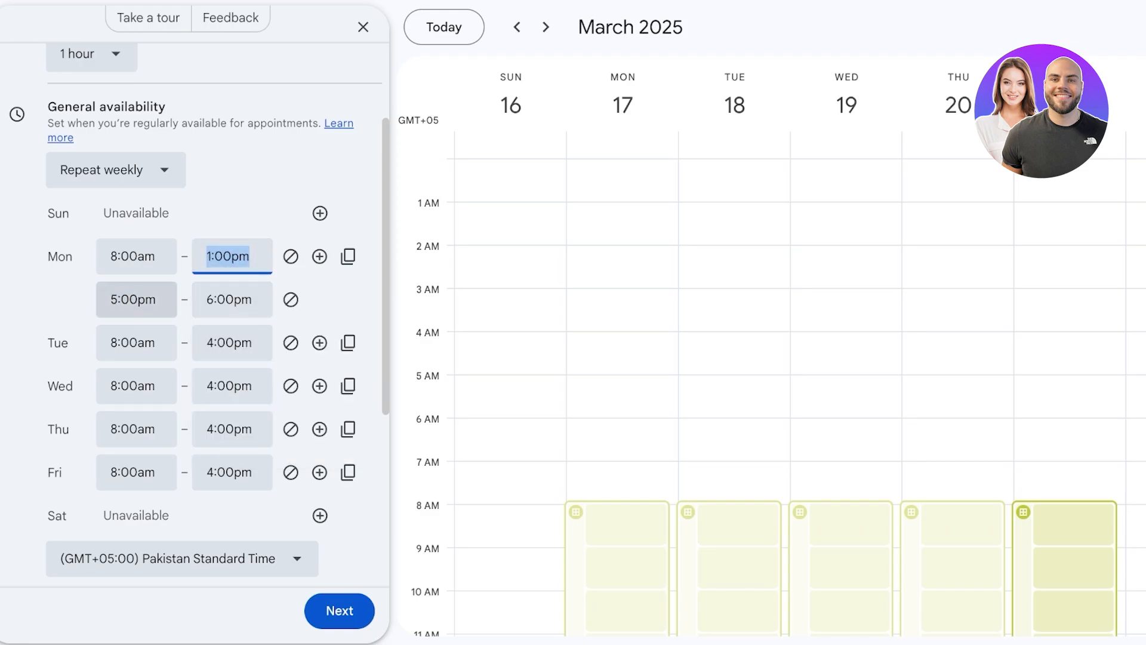
- Set the start of Monday's second availability period to 2:30pm
left_click(136, 300)
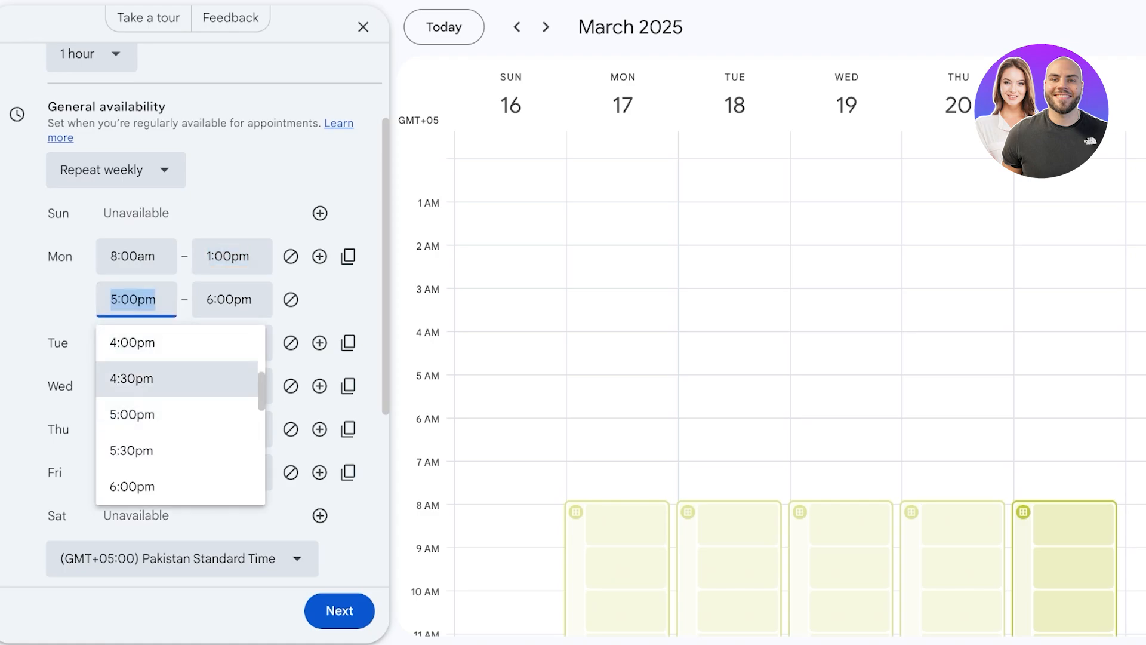
scroll(137, 394, "down", 3)
scroll(177, 412, "down", 5)
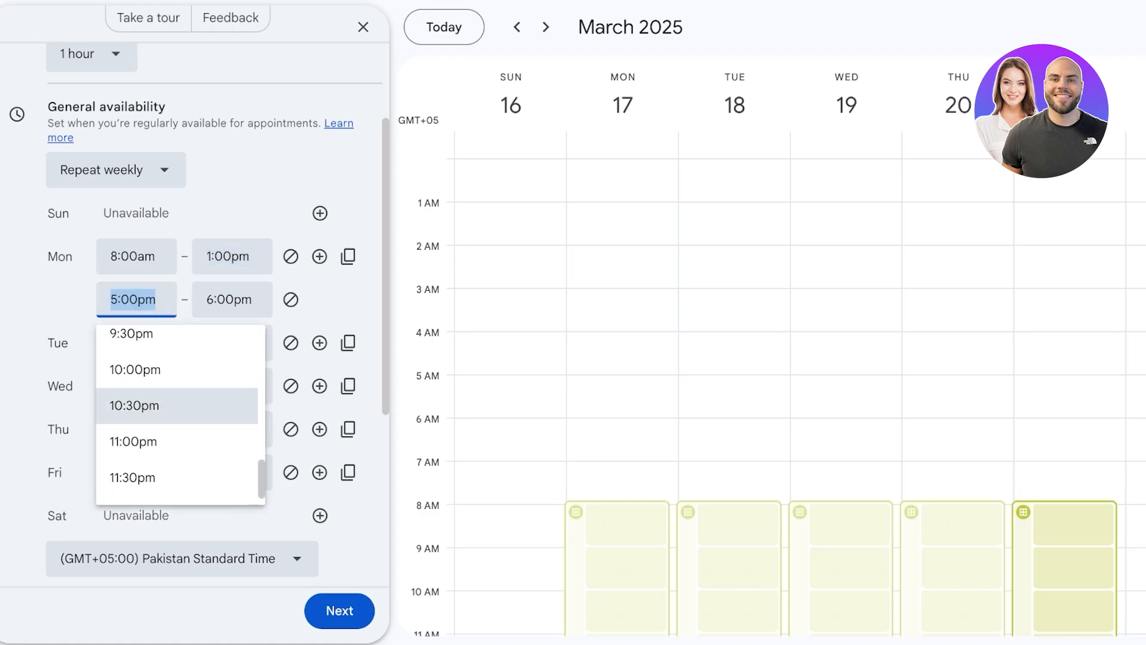
scroll(177, 418, "up", 10)
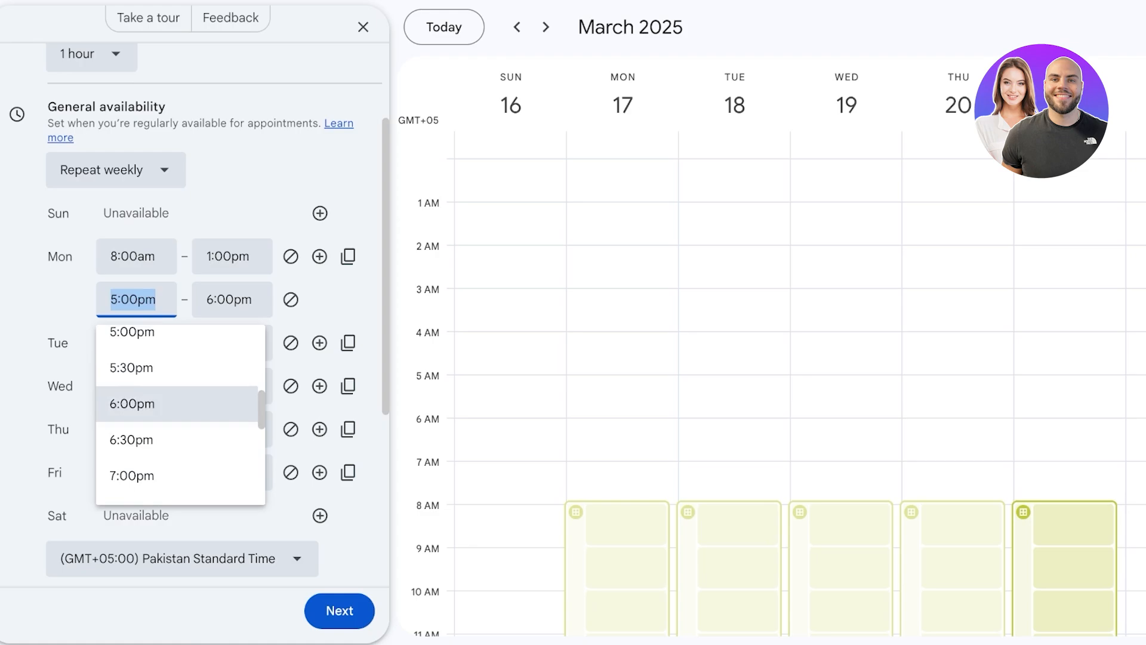
left_click(131, 349)
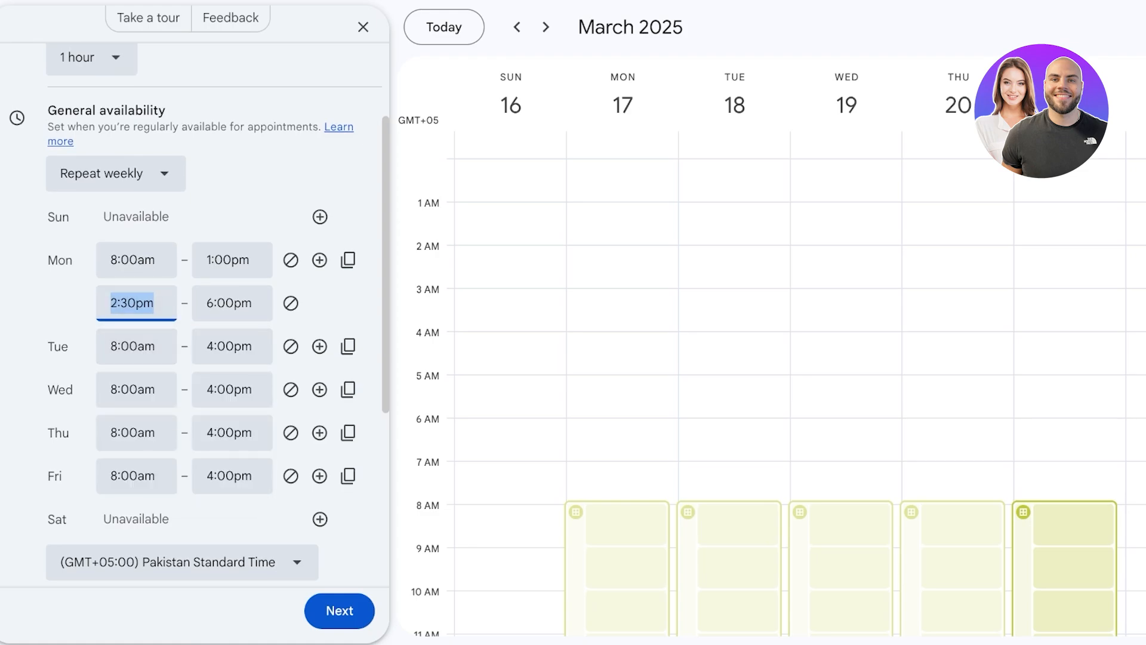
- Set the end of Monday's second period to 4:00pm and copy both Monday periods to the other available days
left_click(232, 299)
scroll(239, 388, "down", 1)
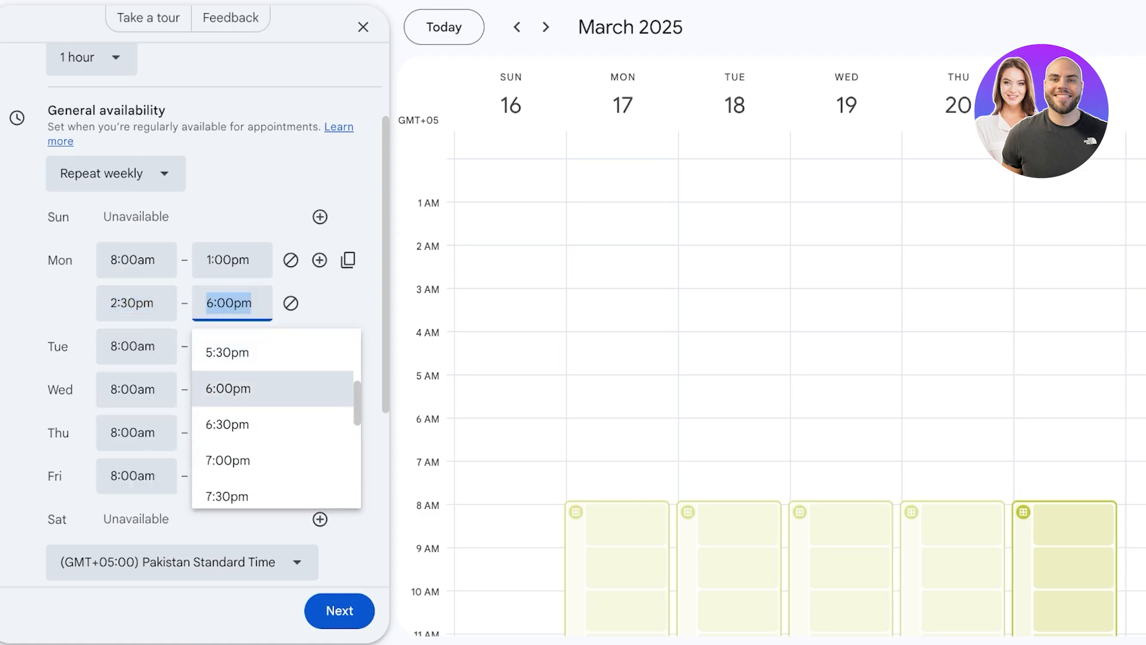
scroll(239, 391, "up", 1)
scroll(239, 388, "up", 1)
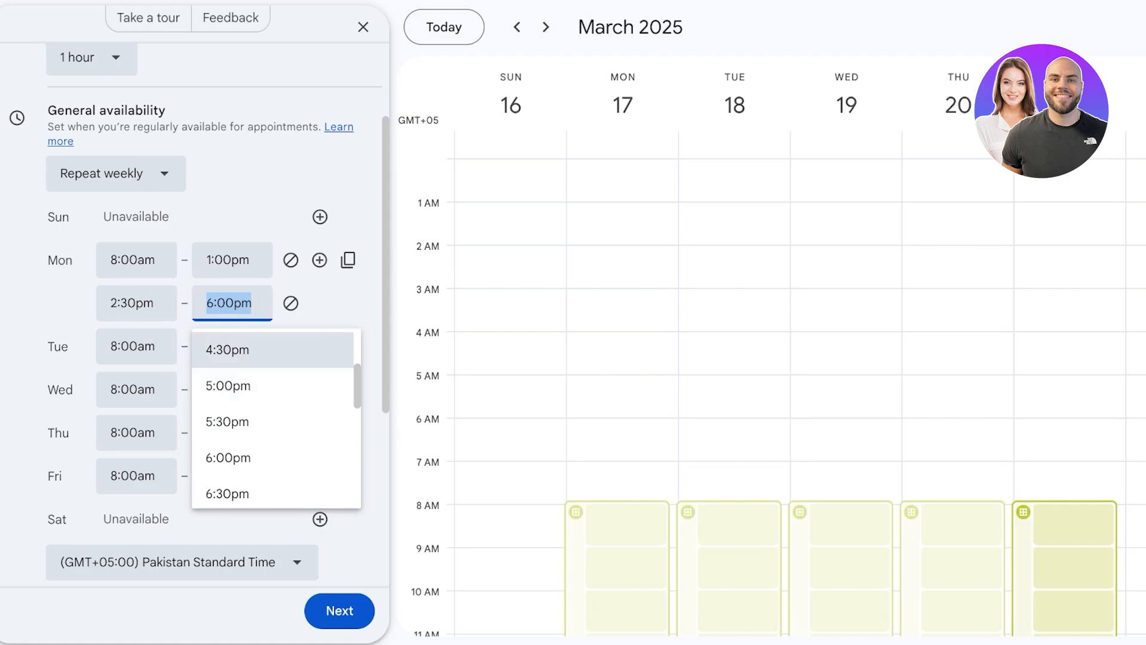
left_click(230, 348)
left_click(232, 304)
left_click(231, 387)
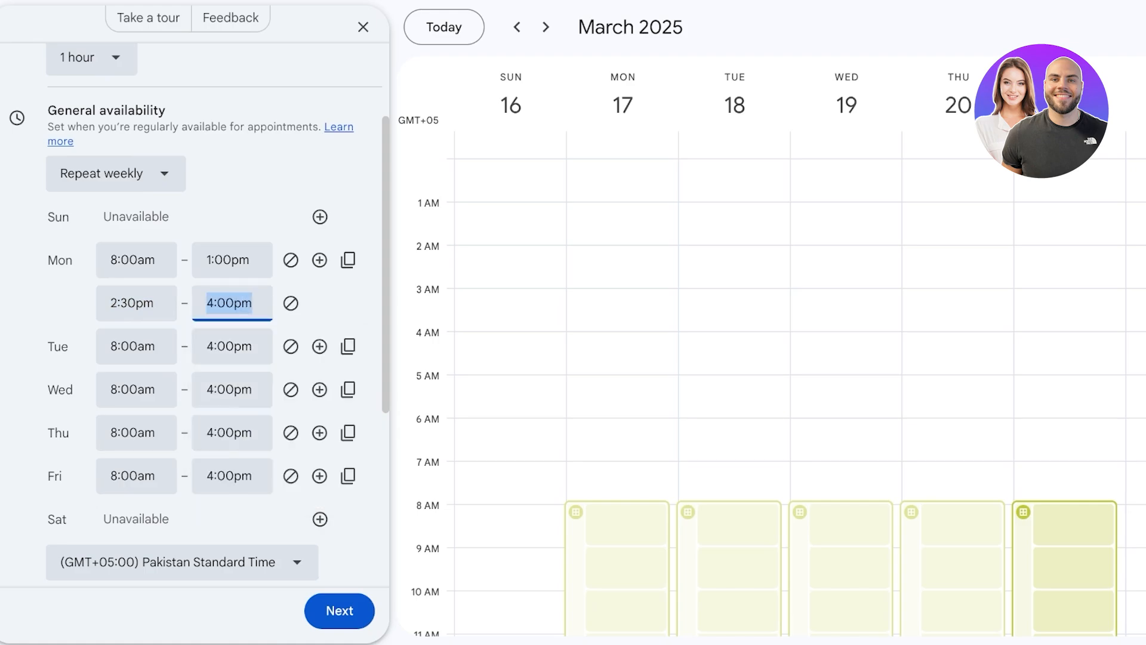
left_click(340, 305)
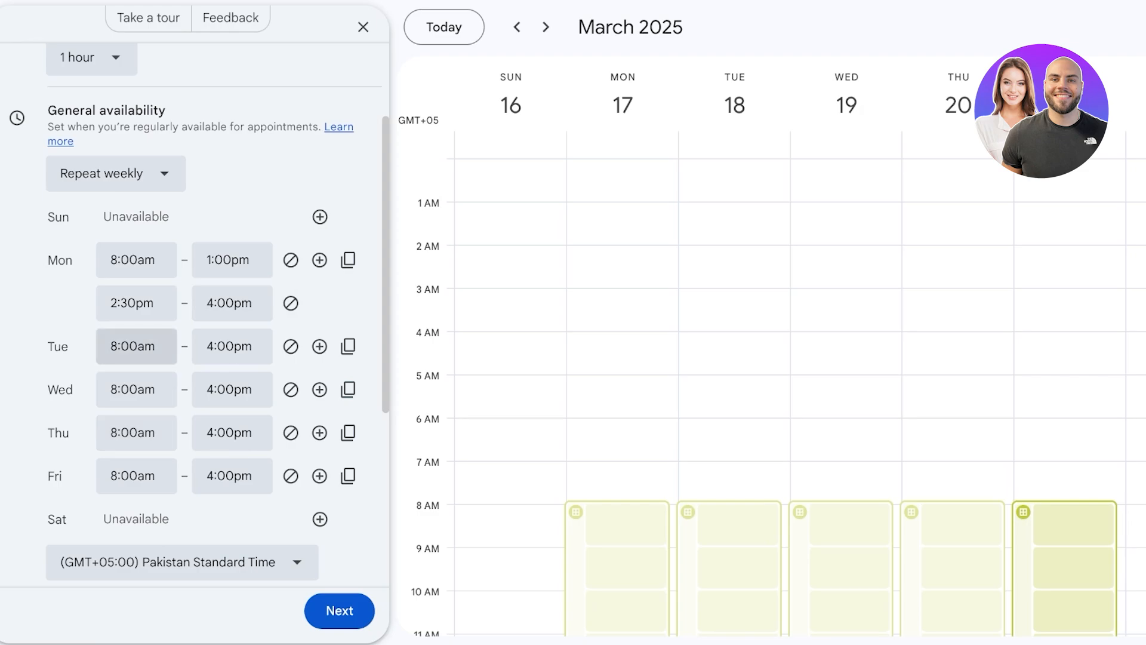
left_click(348, 260)
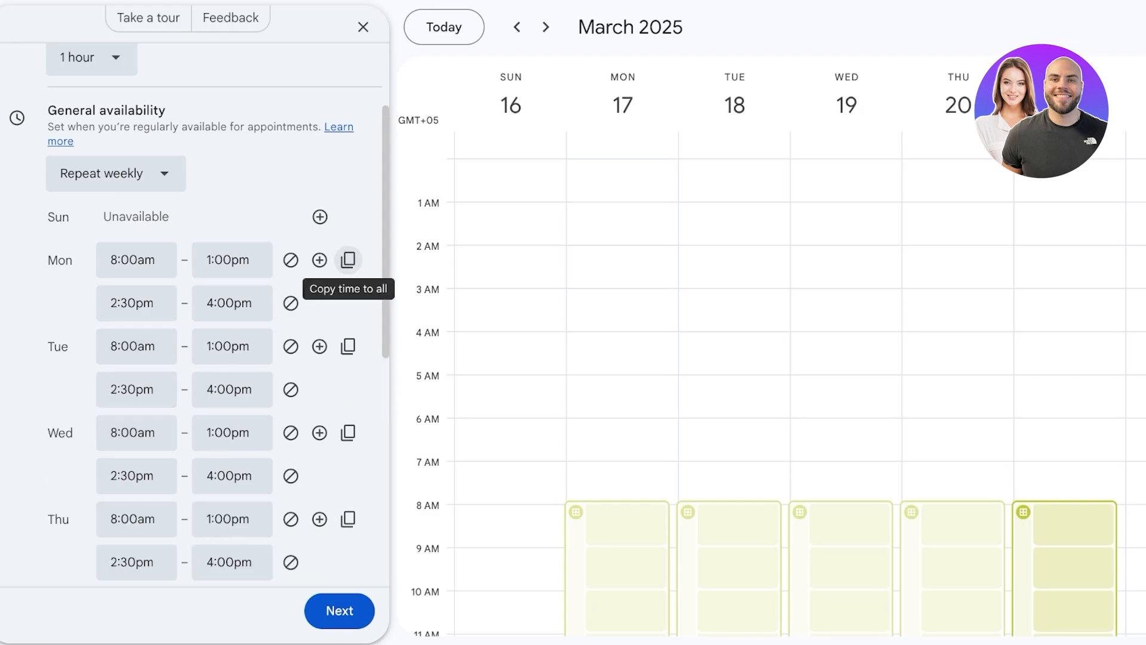
scroll(319, 346, "down", 2)
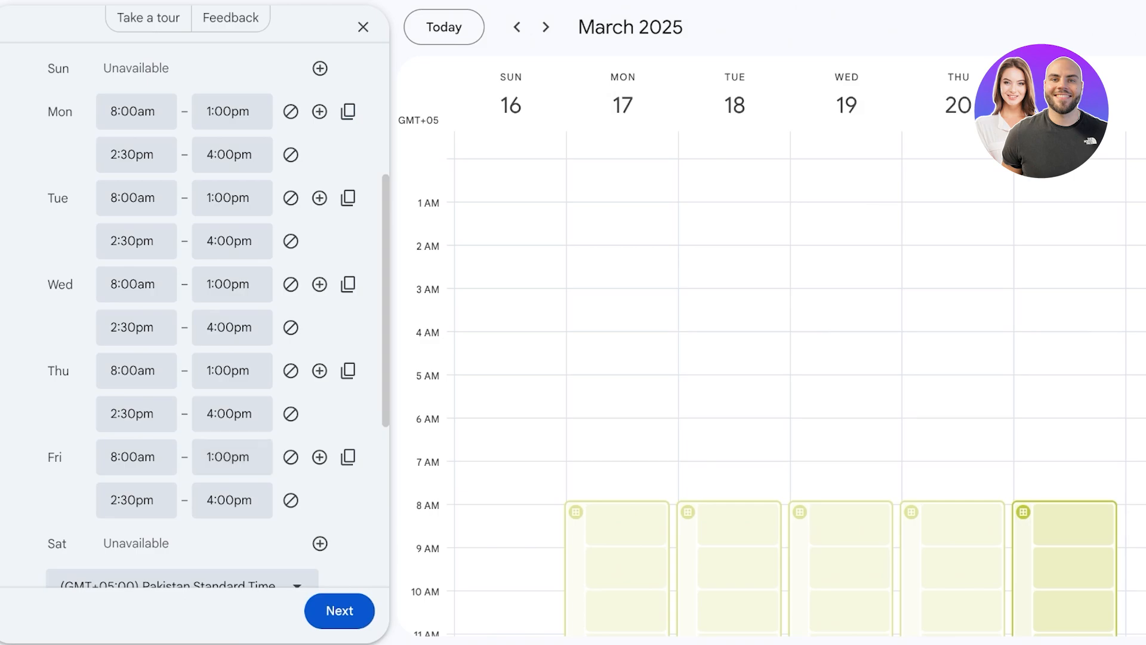
- Check the time zone options offered for the weekly availability
scroll(233, 457, "down", 2)
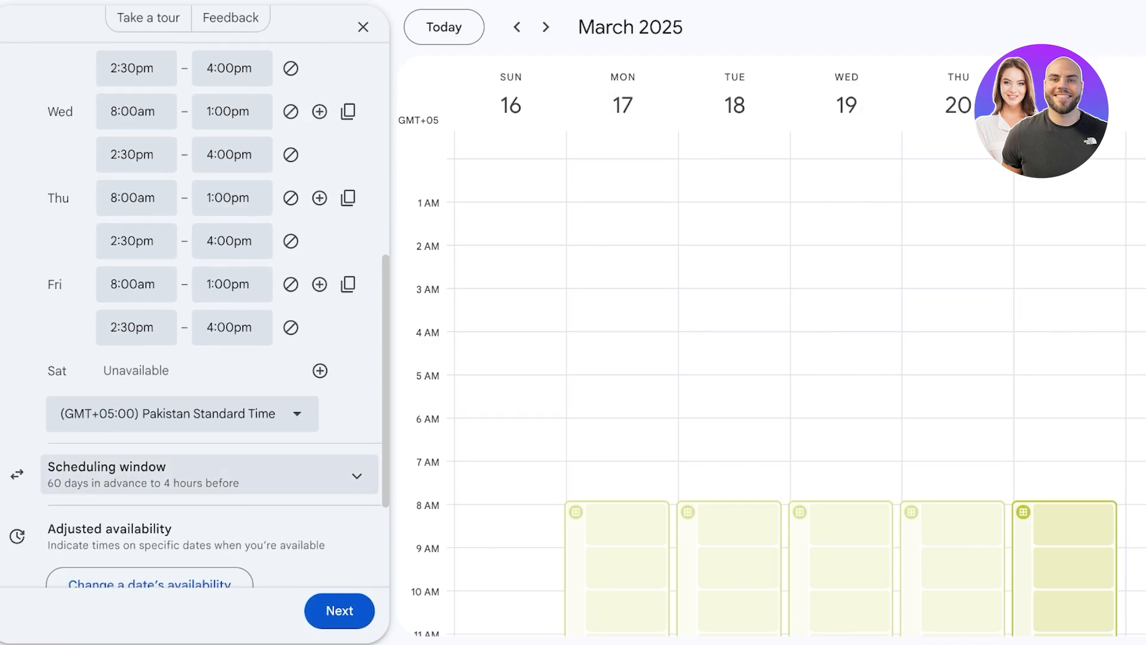
scroll(150, 478, "down", 2)
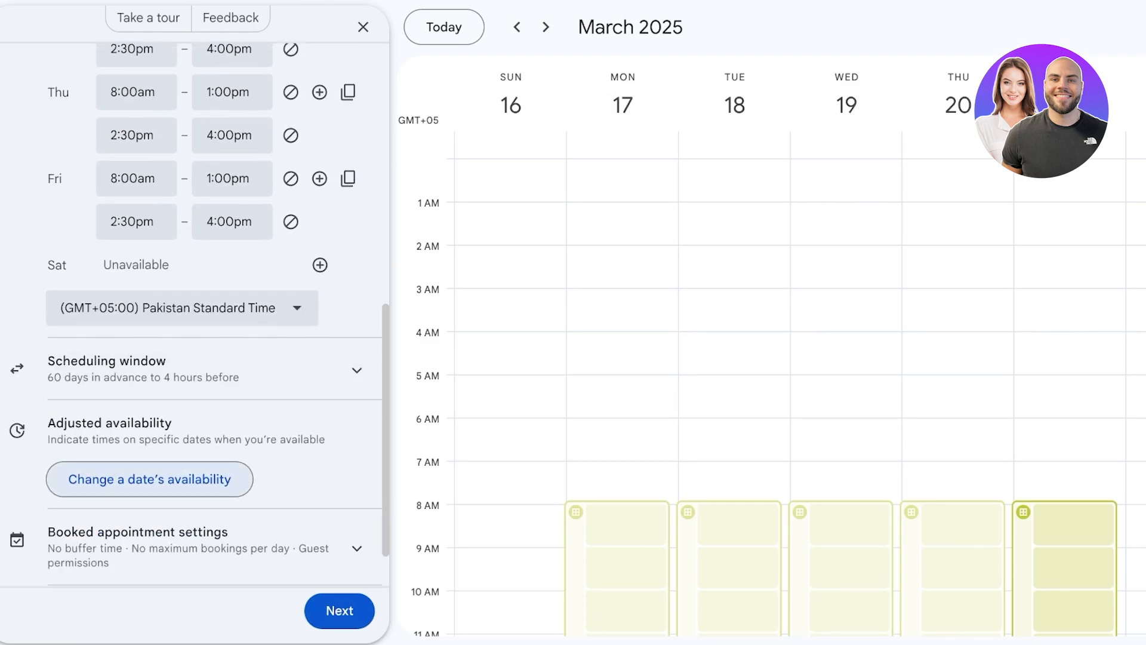
left_click(179, 307)
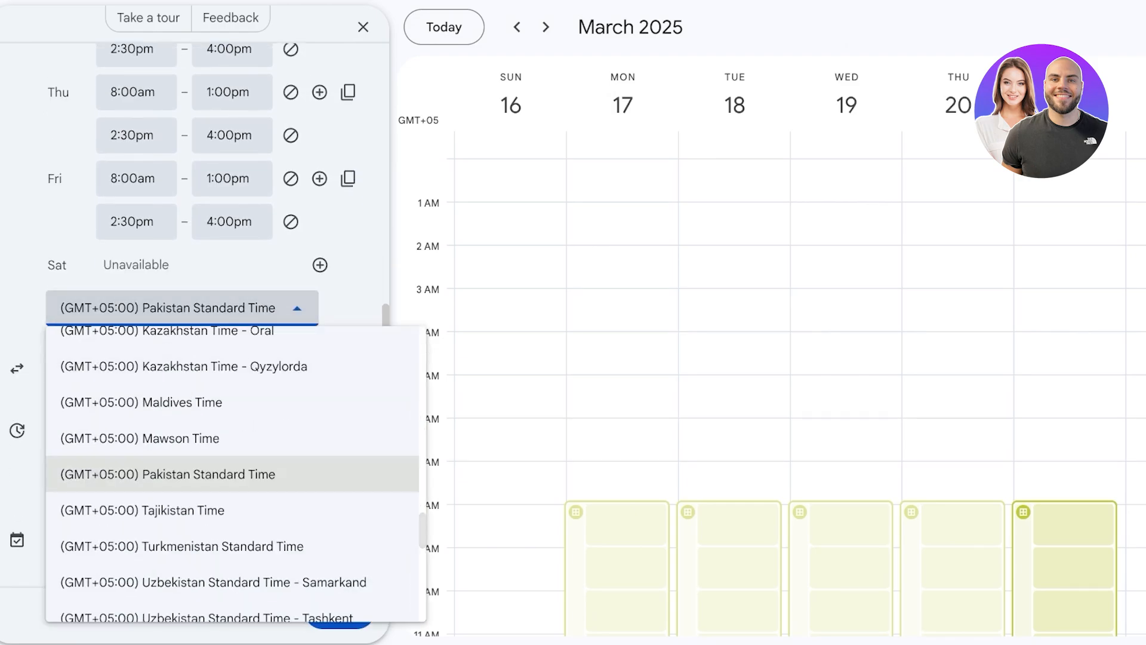
left_click(179, 307)
- Expand the scheduling window settings of the appointment schedule
left_click(267, 369)
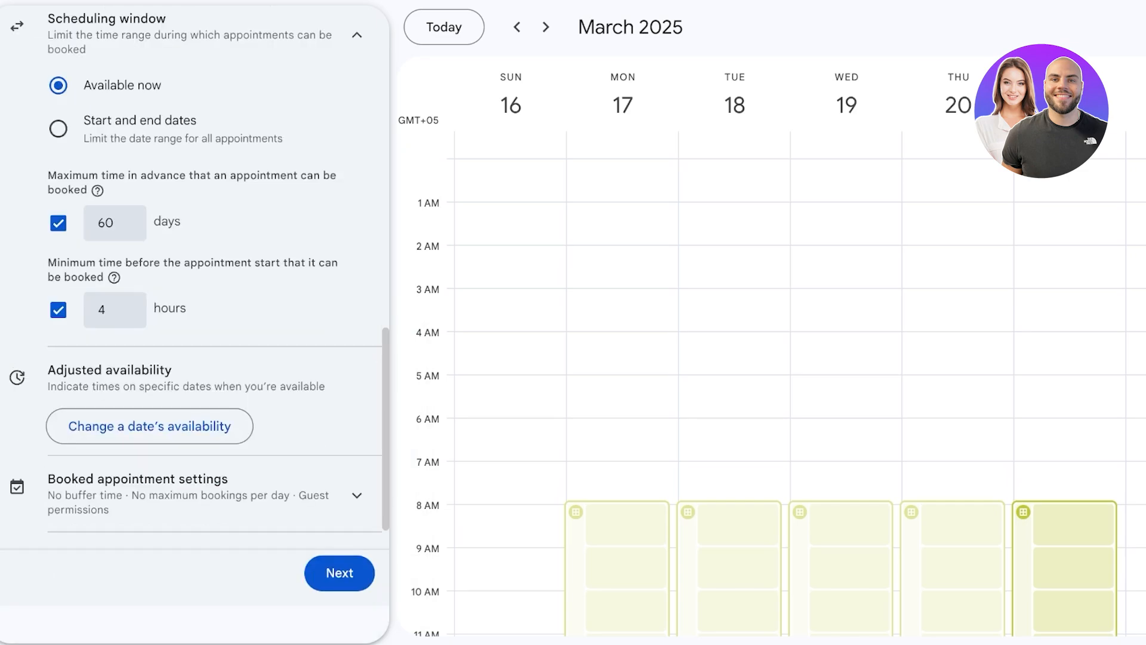
scroll(357, 74, "up", 1)
left_click(356, 75)
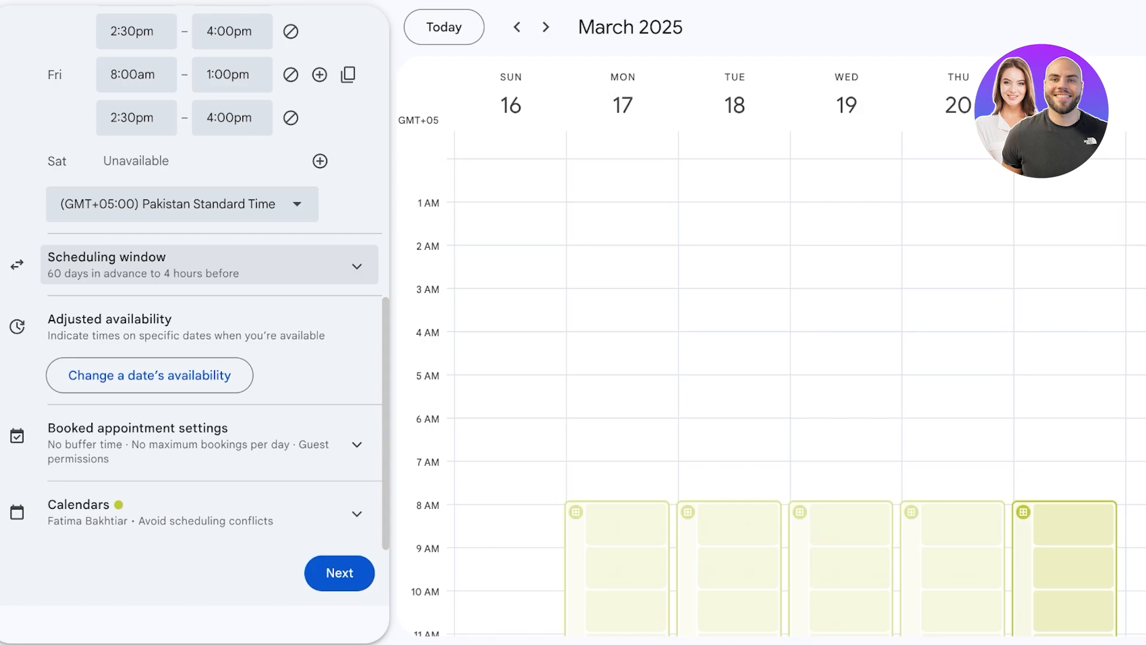
left_click(210, 265)
scroll(211, 265, "up", 2)
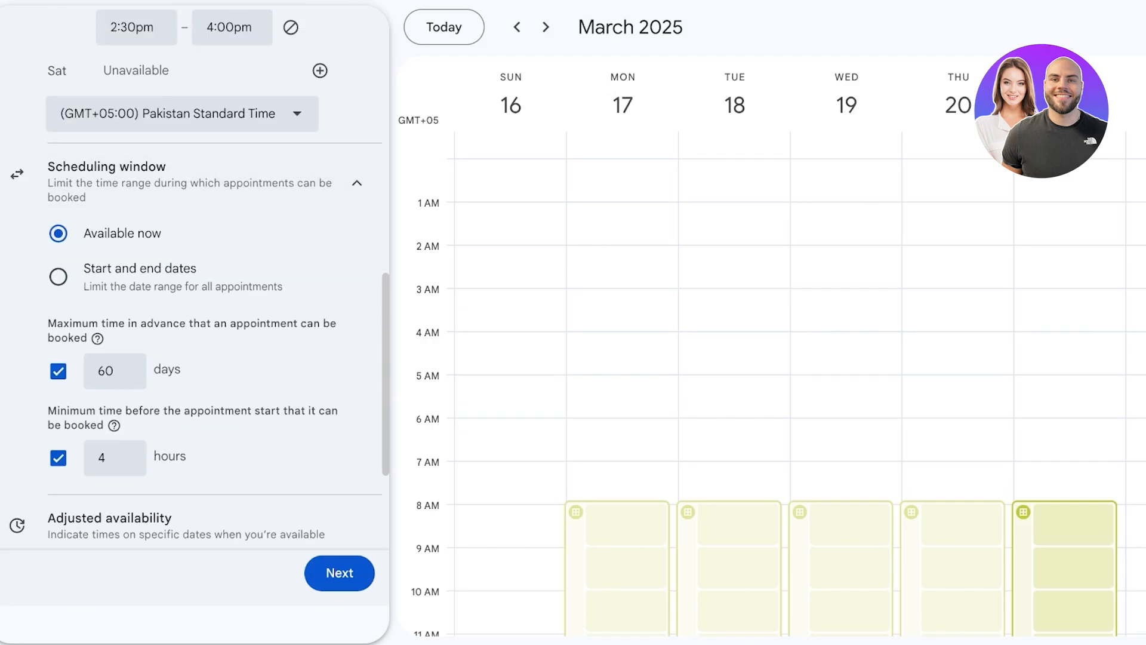
- Check the start and end date options of the scheduling window and discard them
left_click(58, 277)
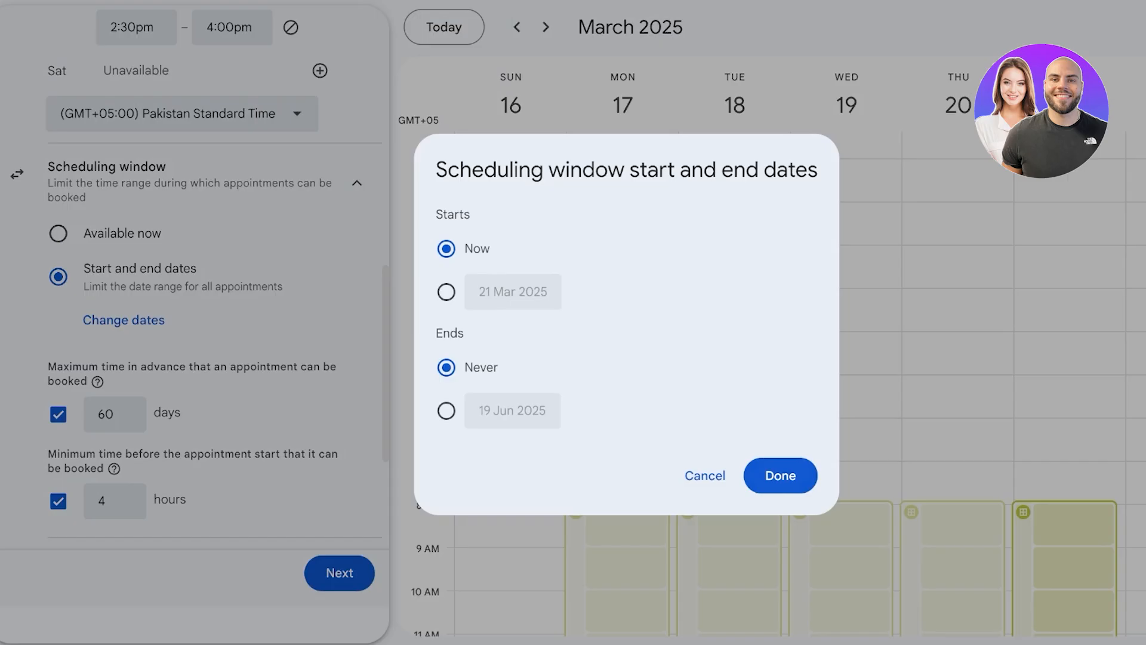
left_click(706, 476)
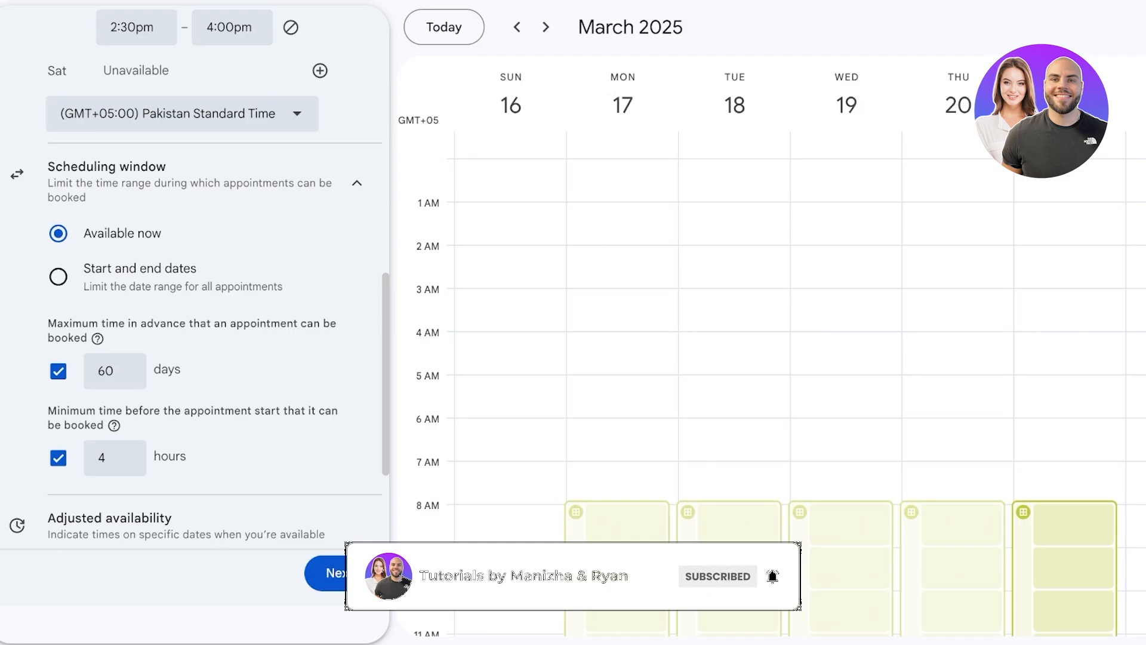
- Set the minimum time before the appointment start that it can be booked to 24 hours
scroll(194, 299, "down", 1)
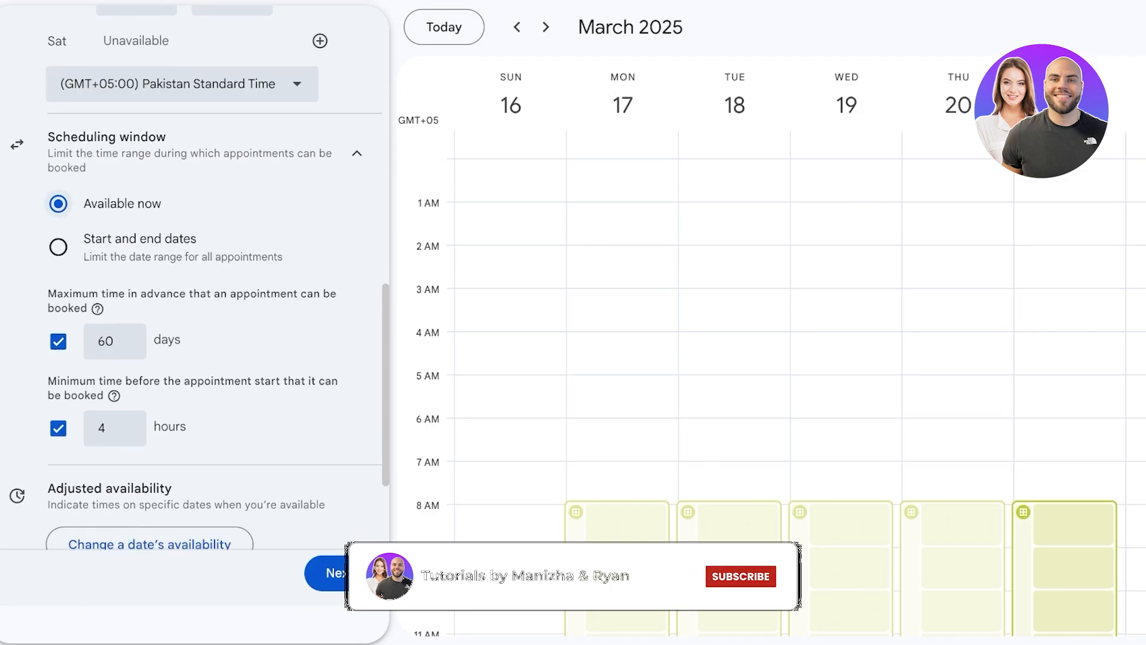
left_click(112, 341)
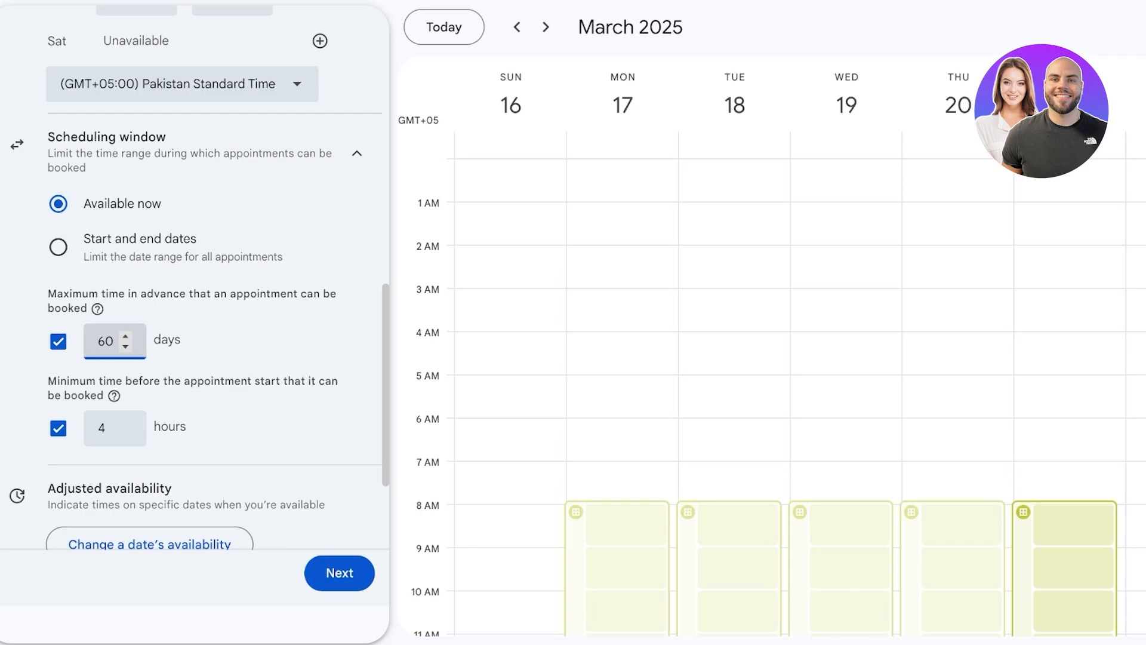
double_click(105, 341)
left_click(218, 353)
left_click(106, 341)
scroll(99, 341, "down", 1)
left_click(101, 385)
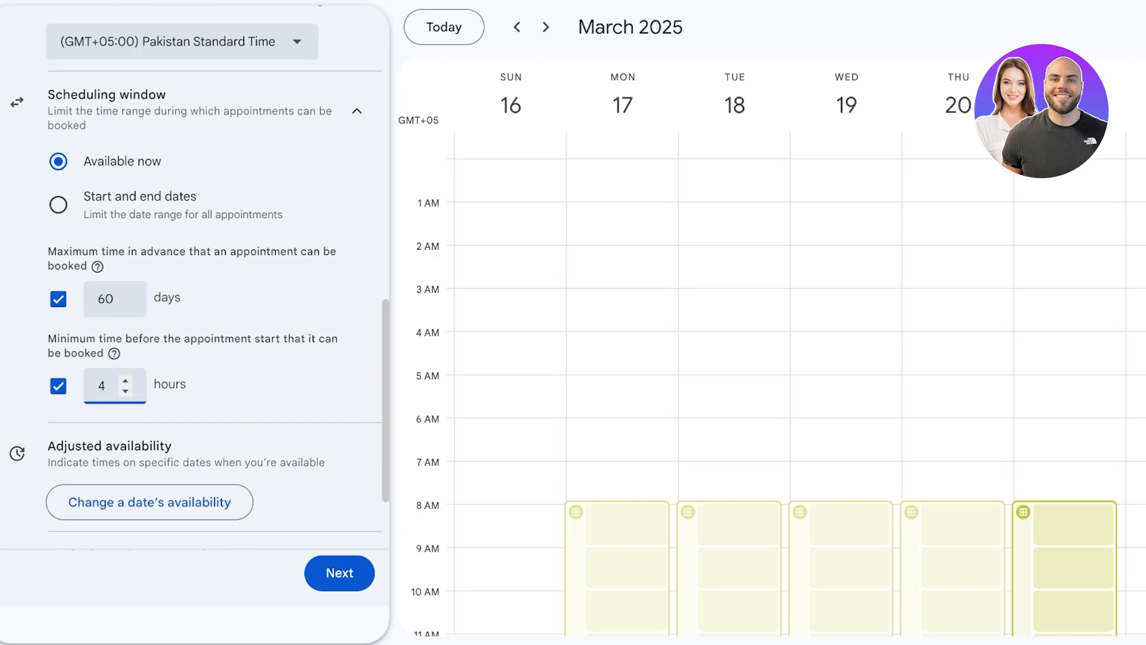
double_click(101, 385)
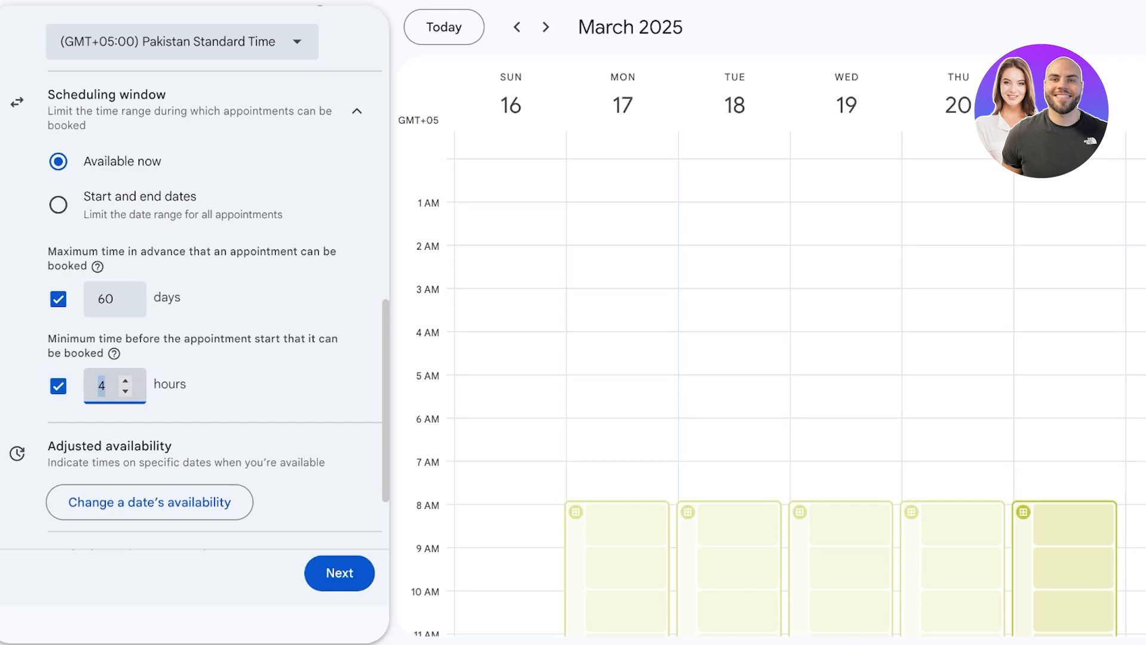
type("24")
- Add available hours for 29 Mar 2025 as adjusted availability, and remove that date again
scroll(149, 376, "down", 2)
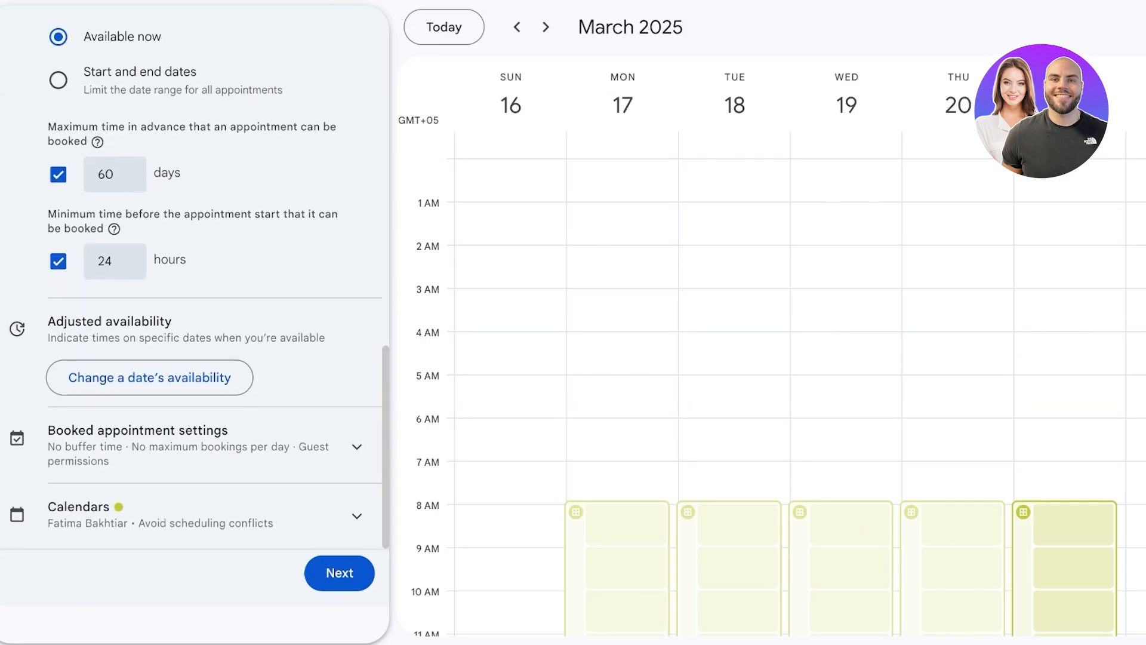
left_click(150, 374)
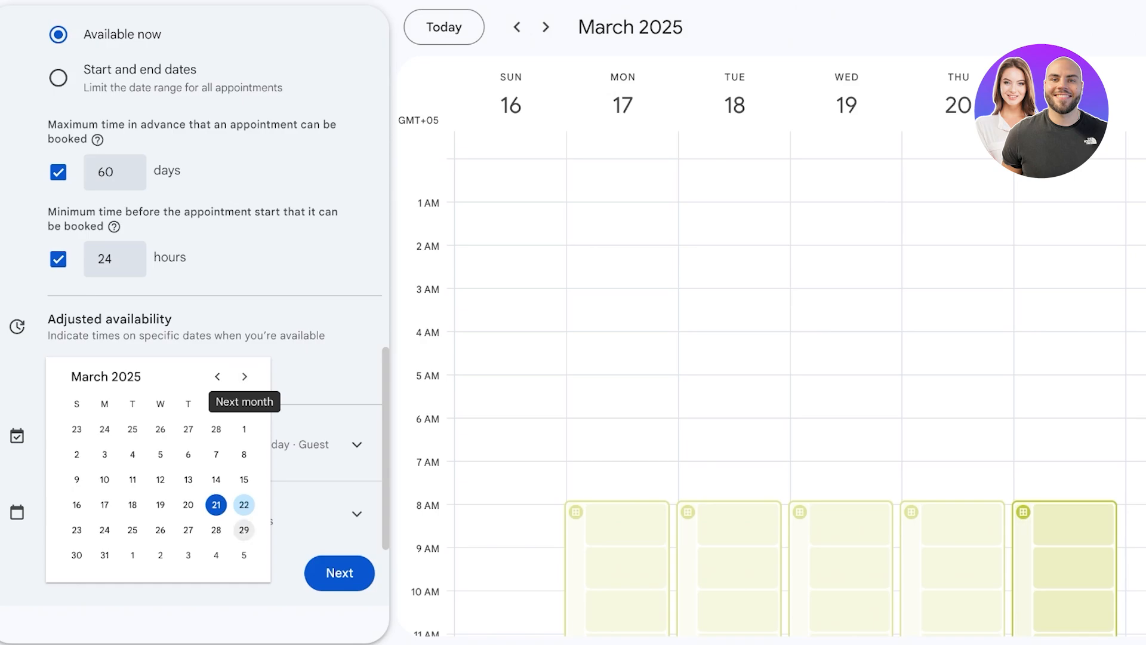
left_click(245, 529)
scroll(199, 278, "down", 1)
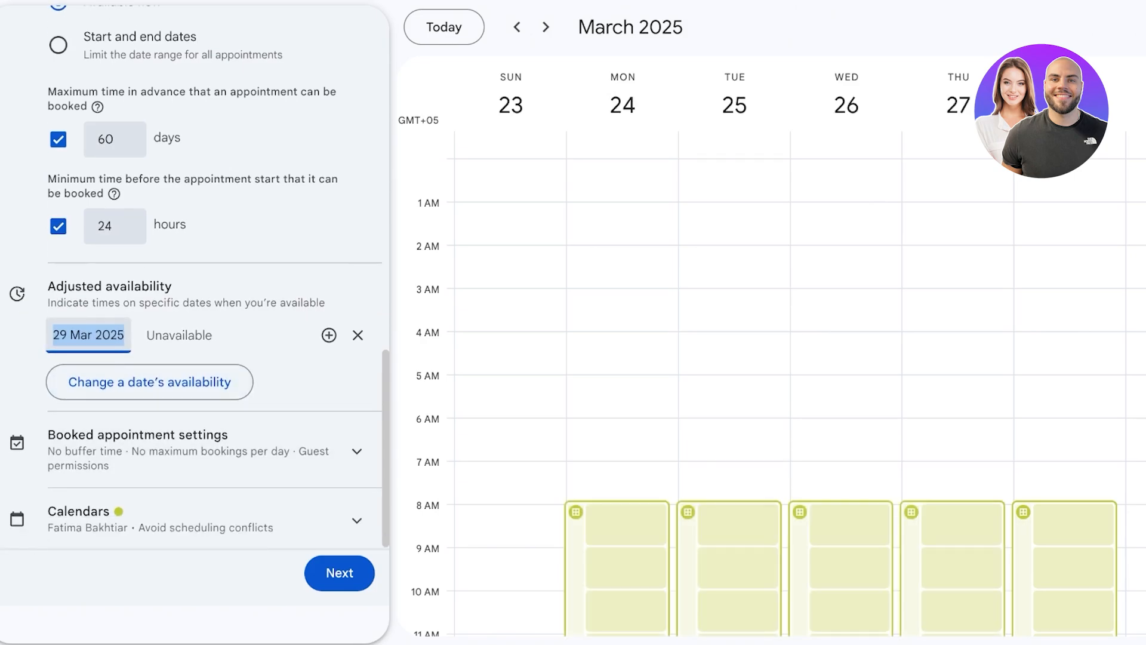
left_click(357, 451)
left_click(328, 335)
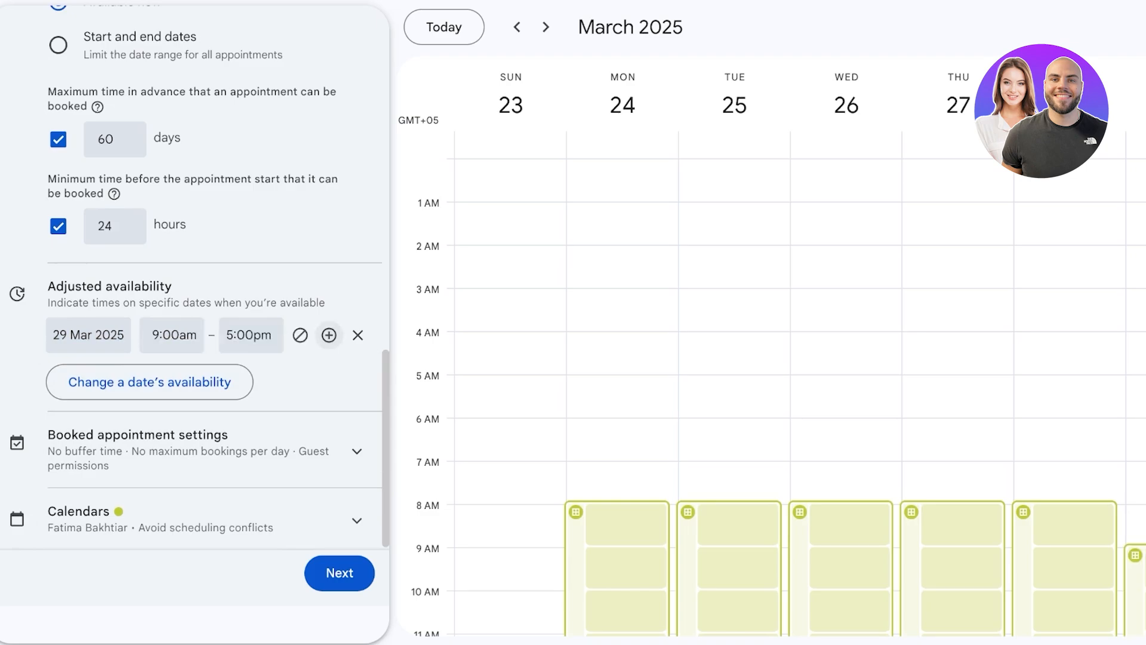
scroll(250, 332, "down", 1)
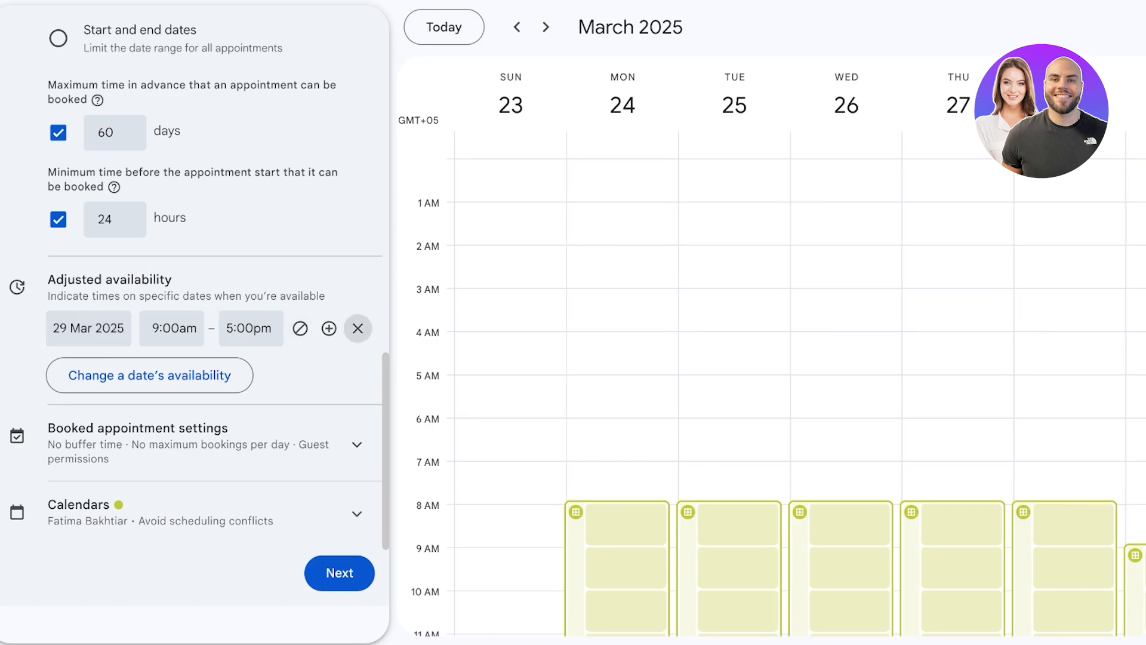
left_click(357, 328)
- Add 26 Mar 2025 as an adjusted date and mark the whole day unavailable
left_click(149, 374)
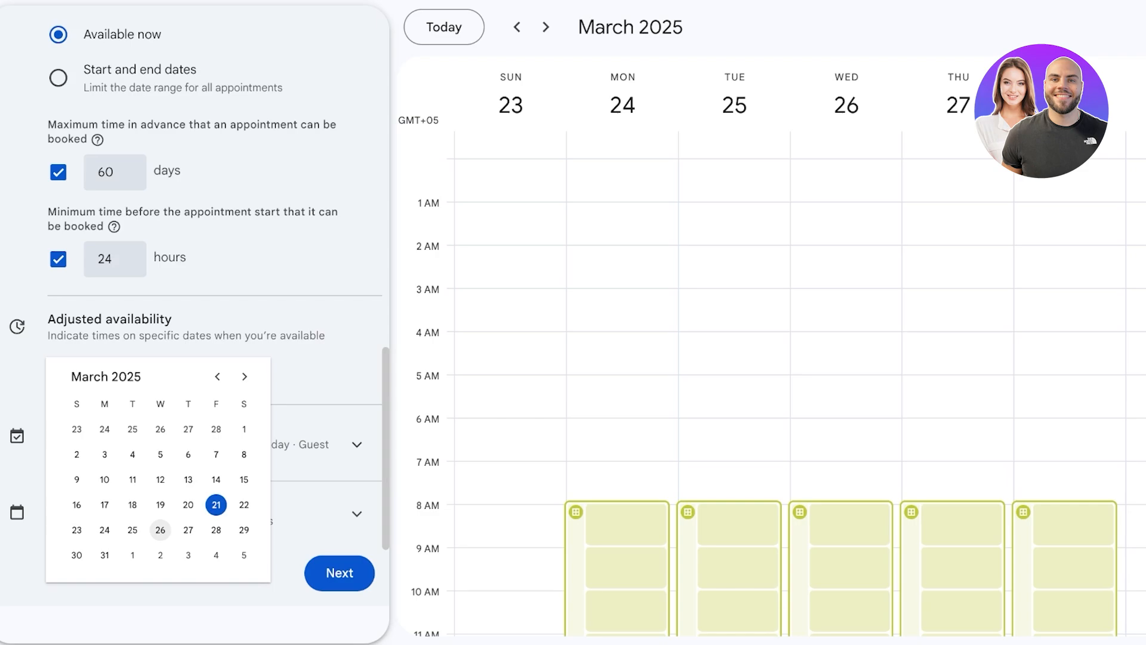
left_click(160, 529)
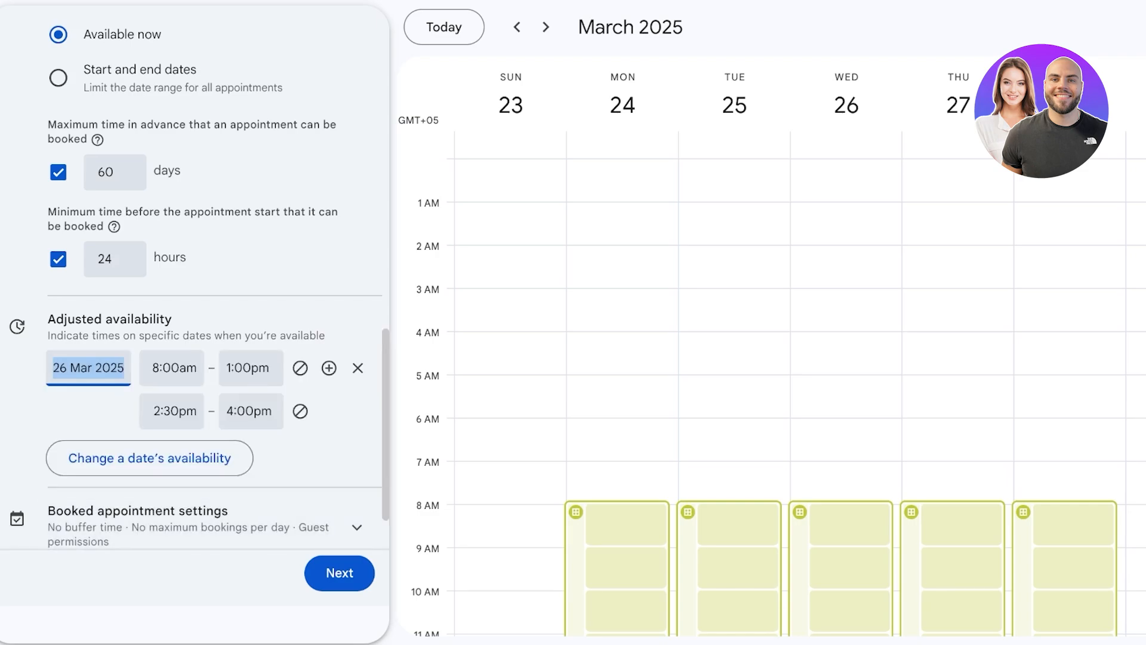
left_click(301, 368)
left_click(300, 368)
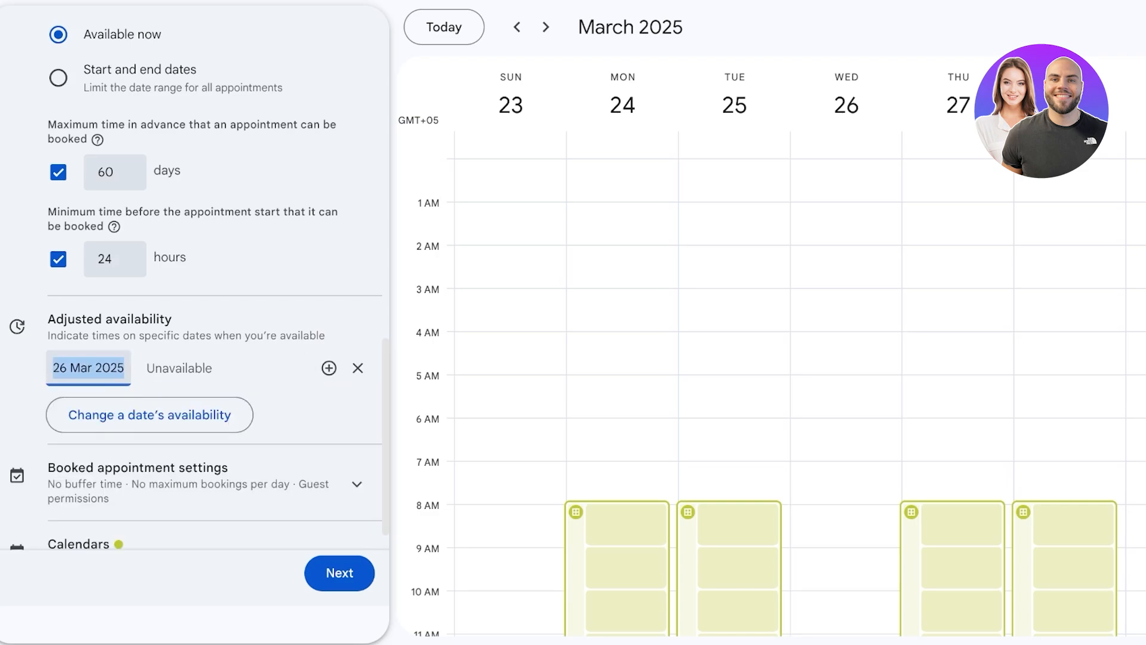
scroll(771, 382, "down", 9)
scroll(770, 382, "up", 4)
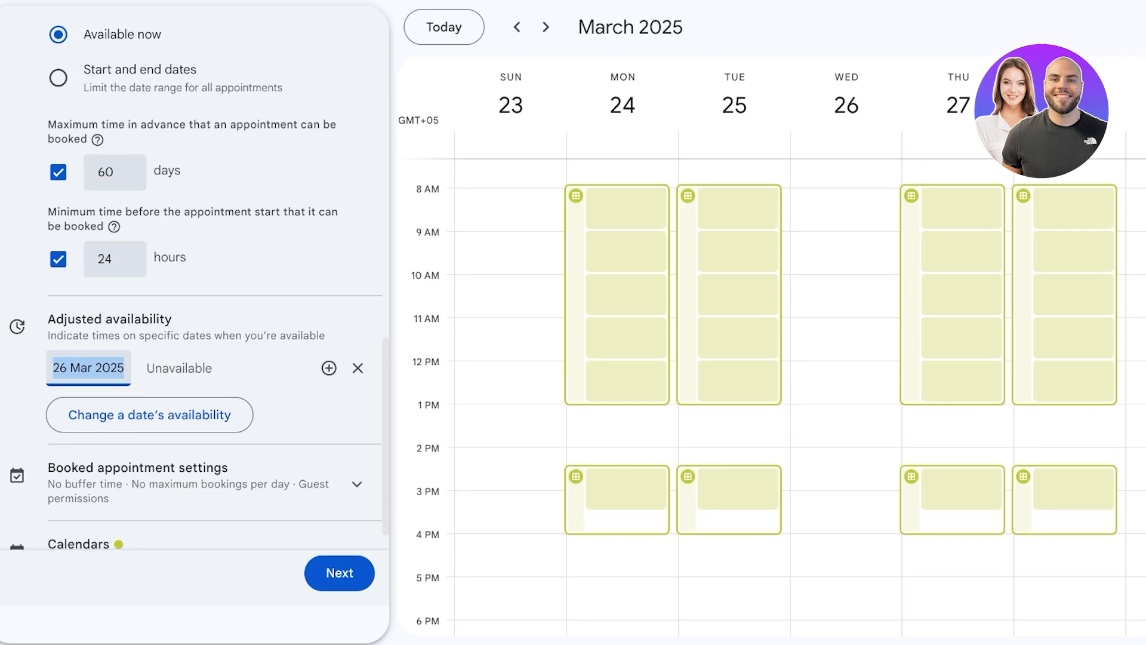
scroll(768, 397, "up", 1)
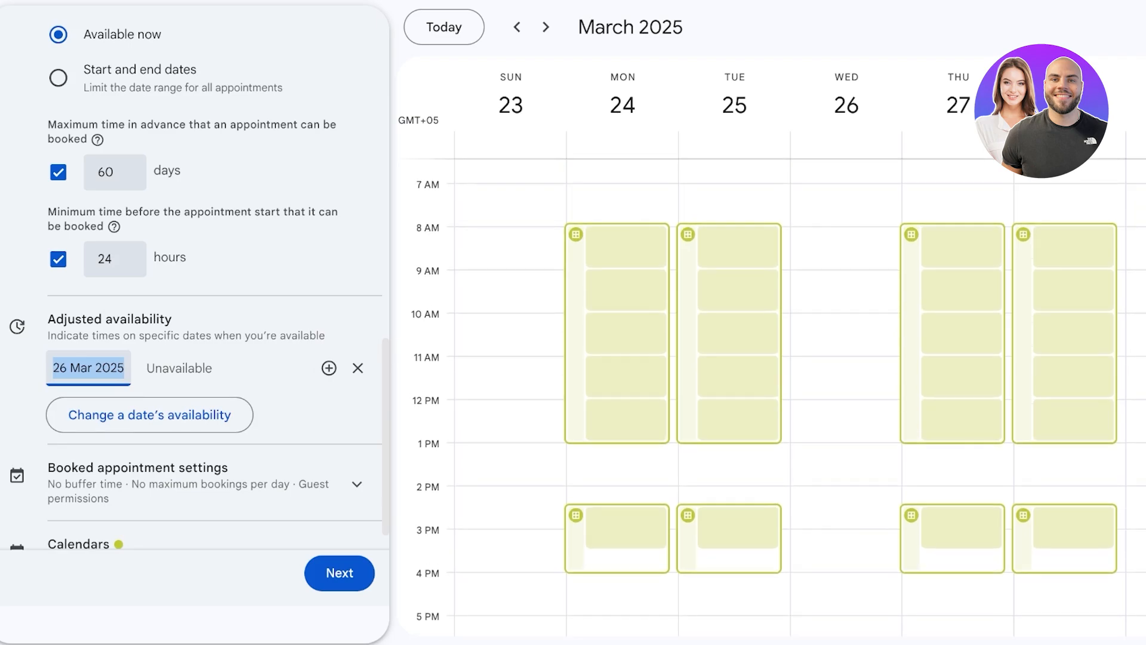
- Expand the booked appointment settings to reach the buffer time option
scroll(149, 397, "down", 1)
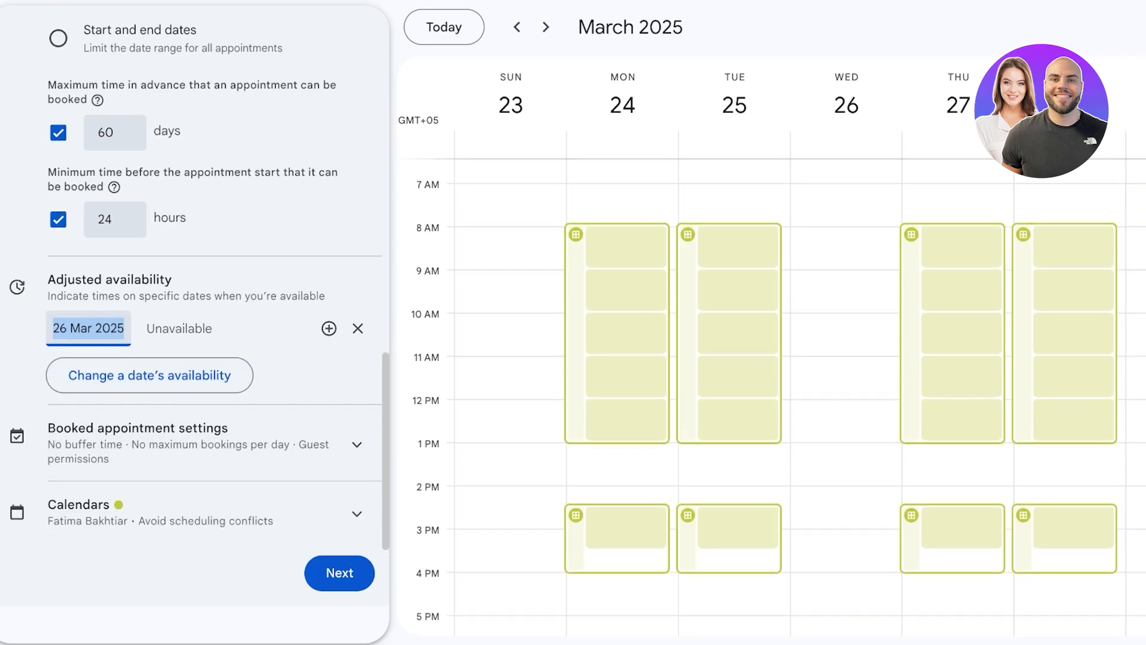
left_click(188, 443)
left_click(209, 443)
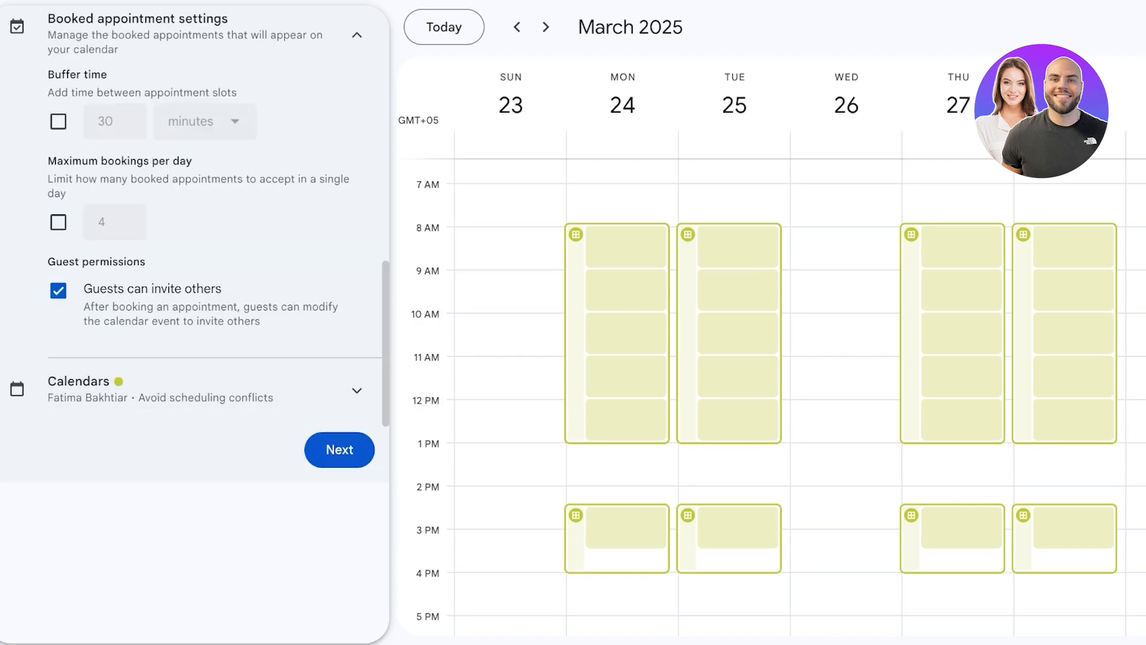
scroll(197, 269, "up", 1)
scroll(203, 197, "up", 2)
scroll(203, 197, "down", 1)
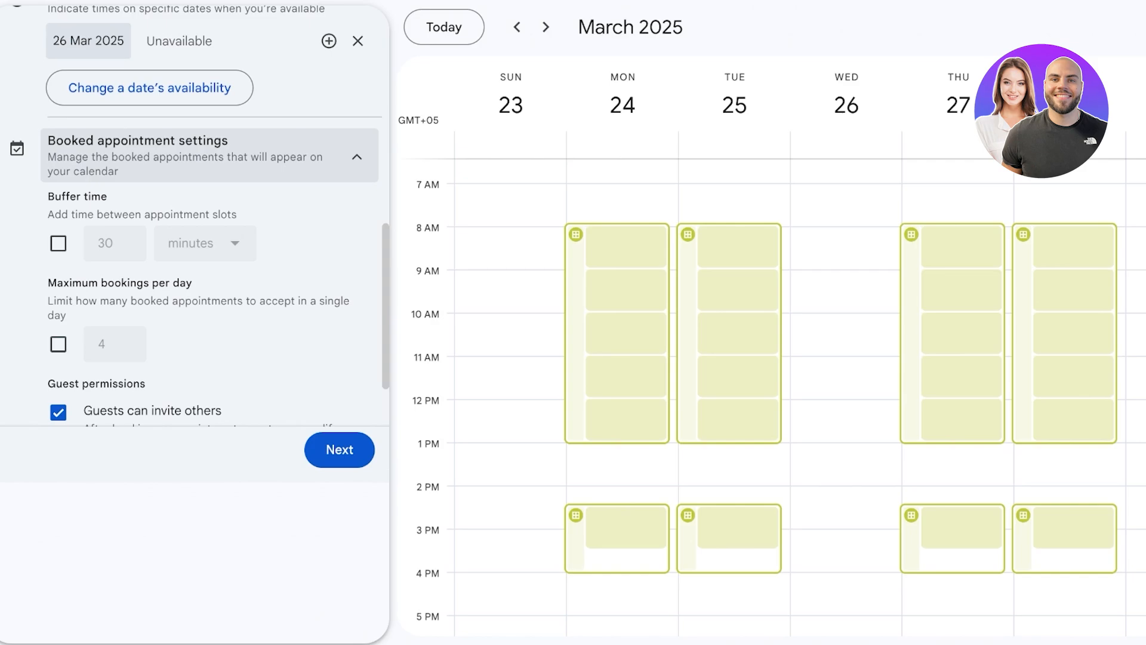
- Enable a buffer time of 10 minutes between appointment slots and collapse the booked appointment settings
left_click(59, 244)
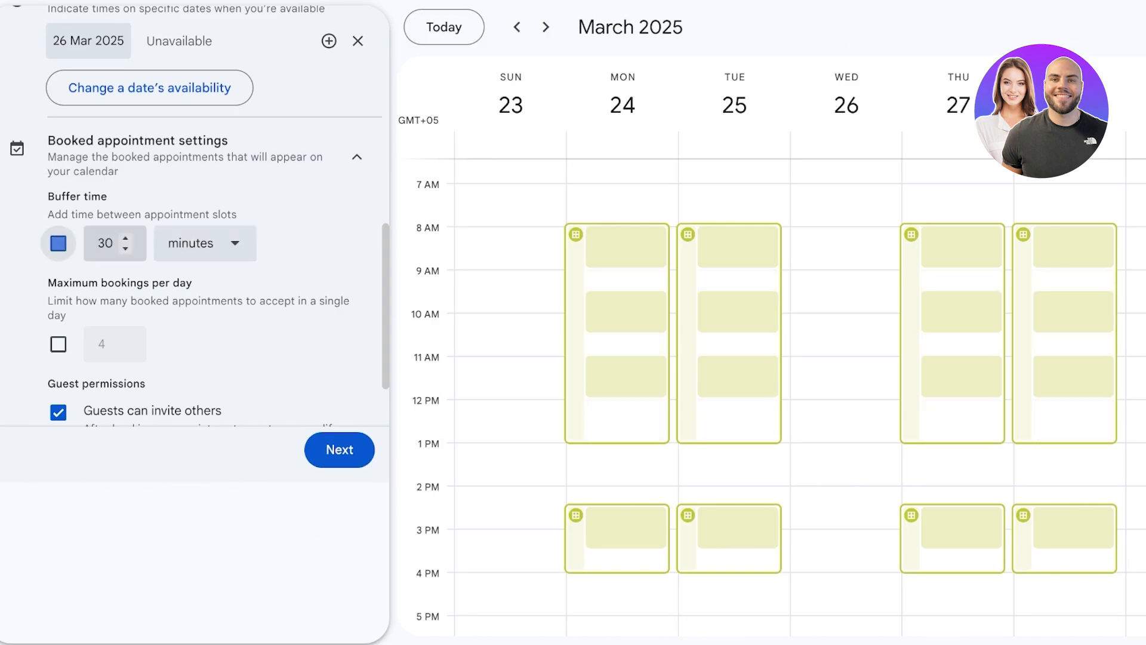
double_click(106, 244)
left_click(205, 243)
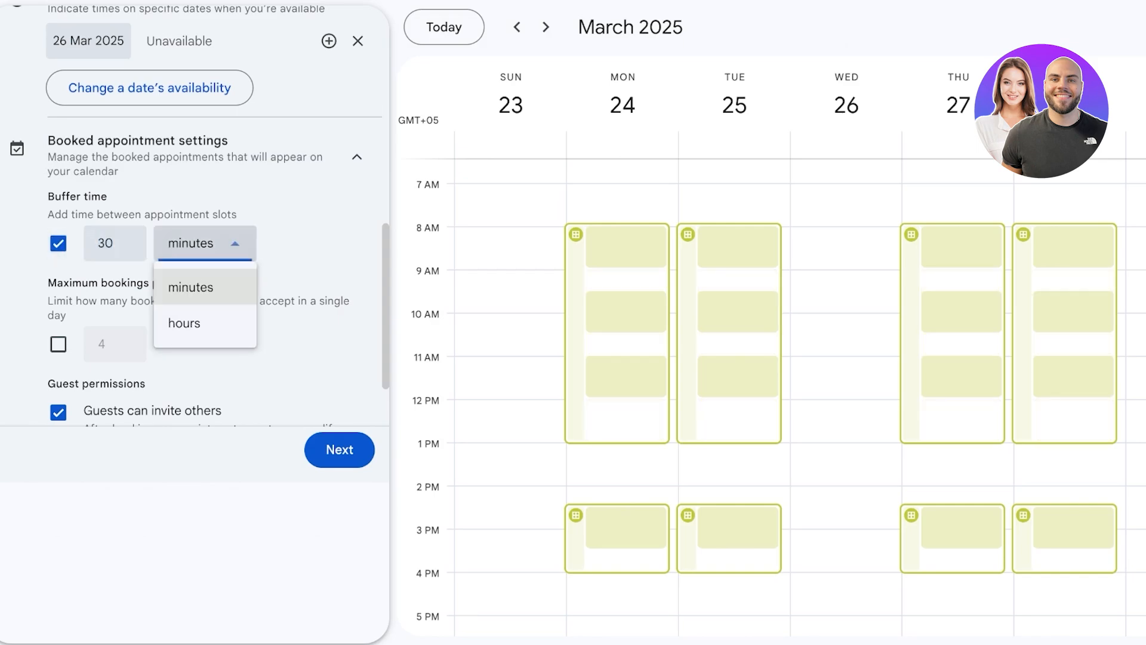
double_click(106, 244)
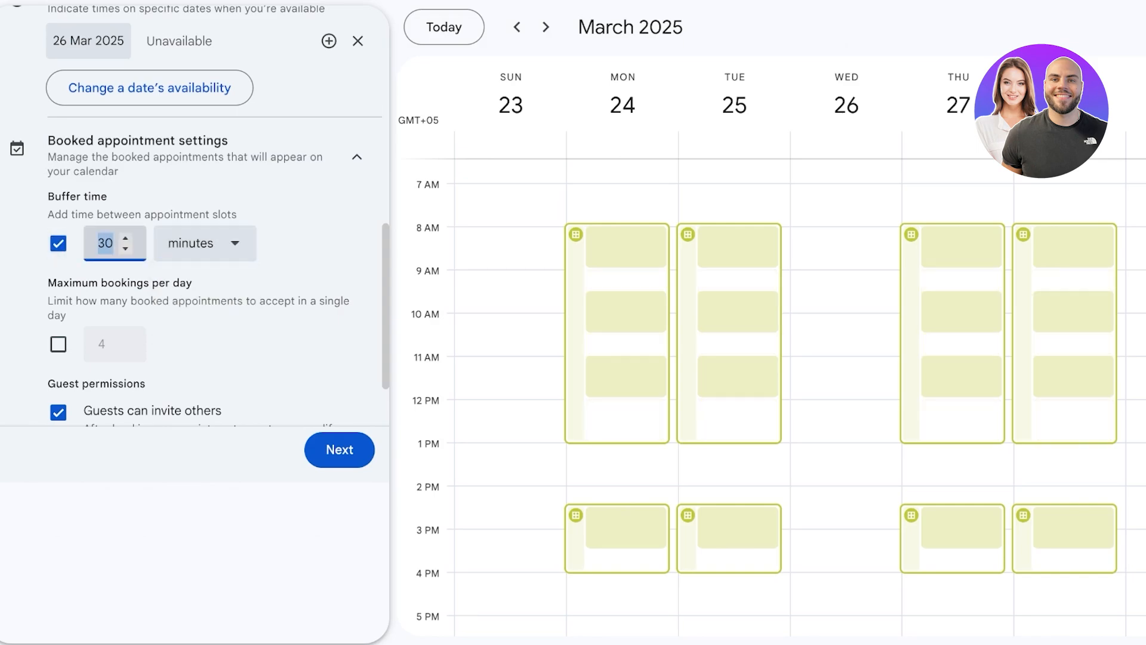
type("10")
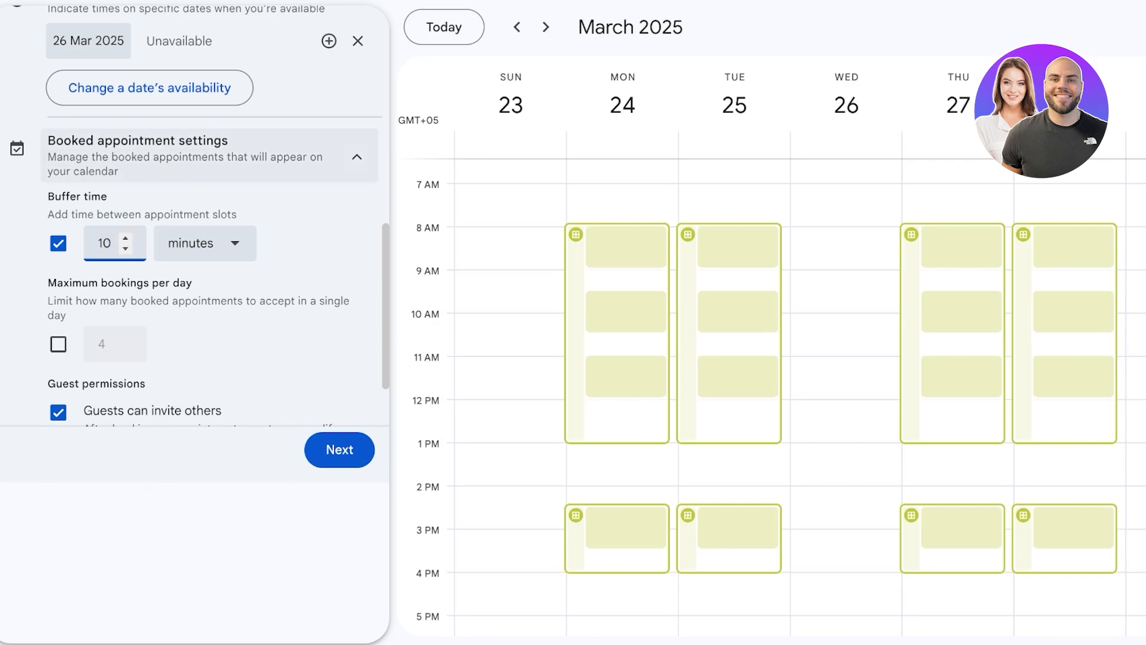
left_click(150, 88)
left_click(357, 157)
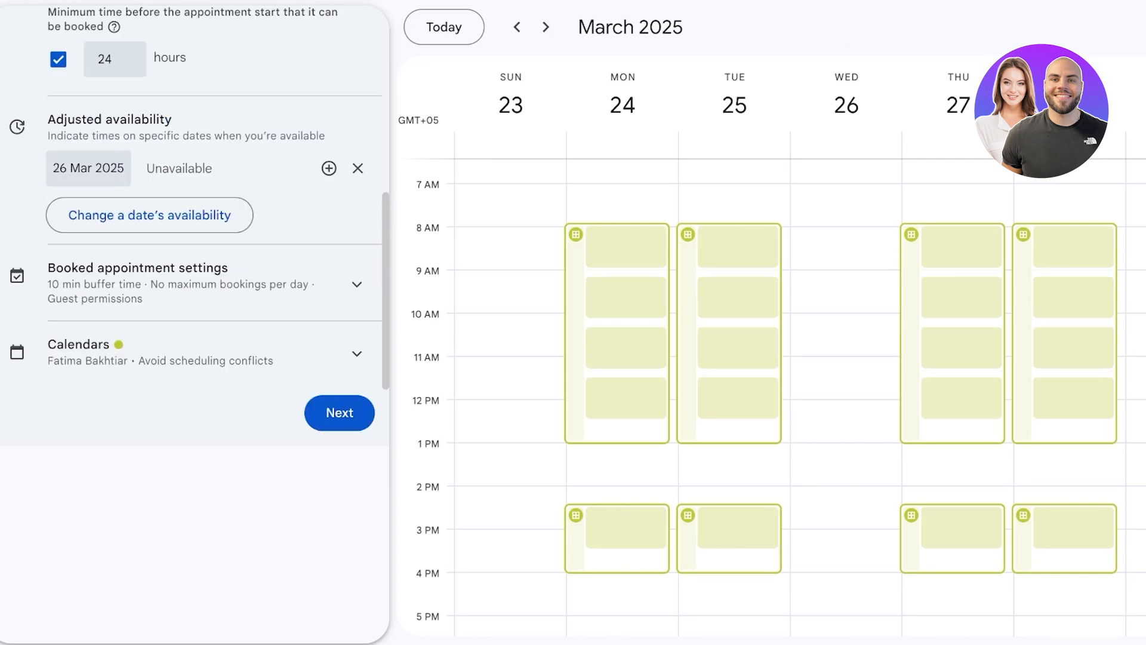
- Reopen the booked appointment settings and limit the maximum bookings per day to 4
scroll(203, 238, "up", 1)
scroll(203, 239, "down", 1)
left_click(357, 285)
scroll(203, 238, "up", 1)
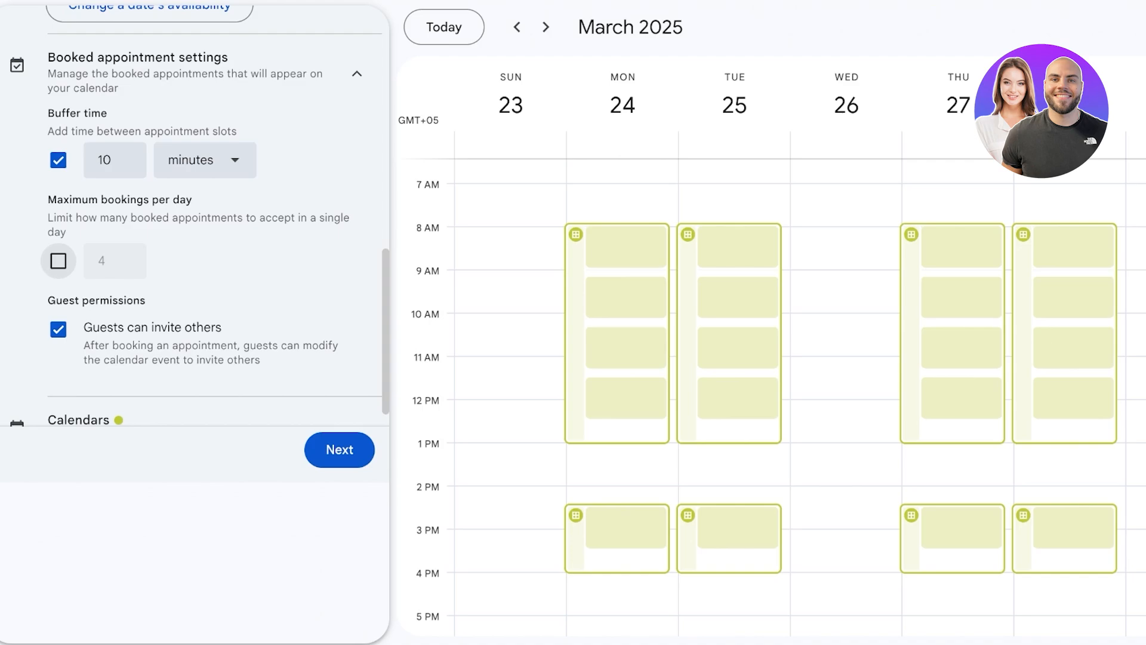
left_click(58, 260)
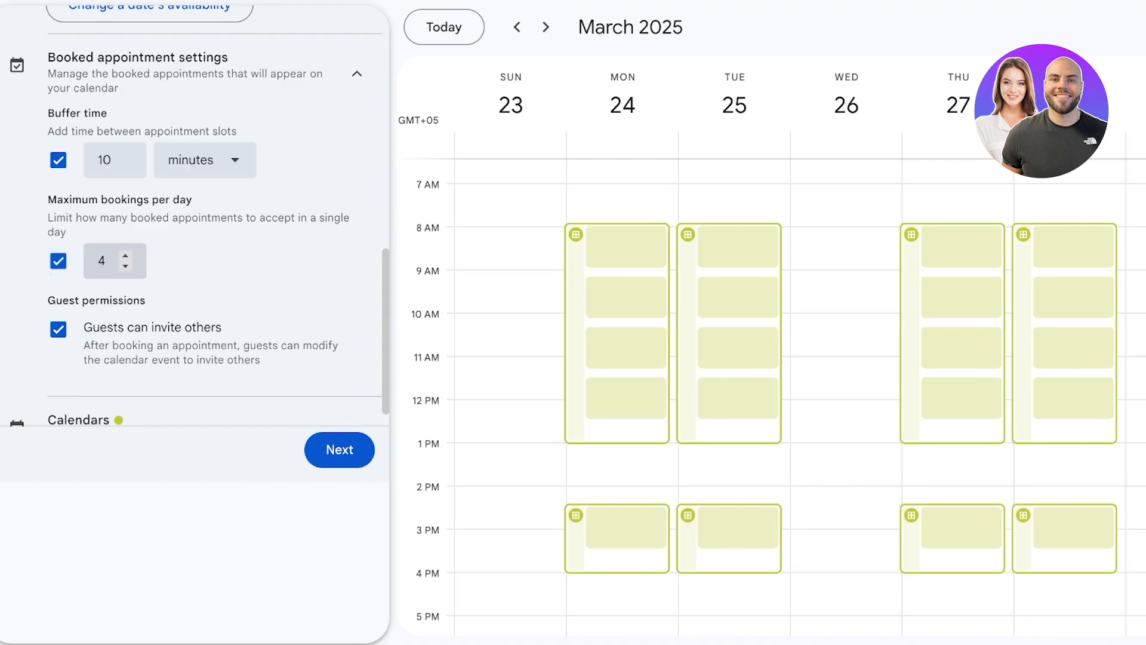
scroll(770, 394, "down", 1)
scroll(770, 394, "up", 2)
scroll(197, 239, "up", 4)
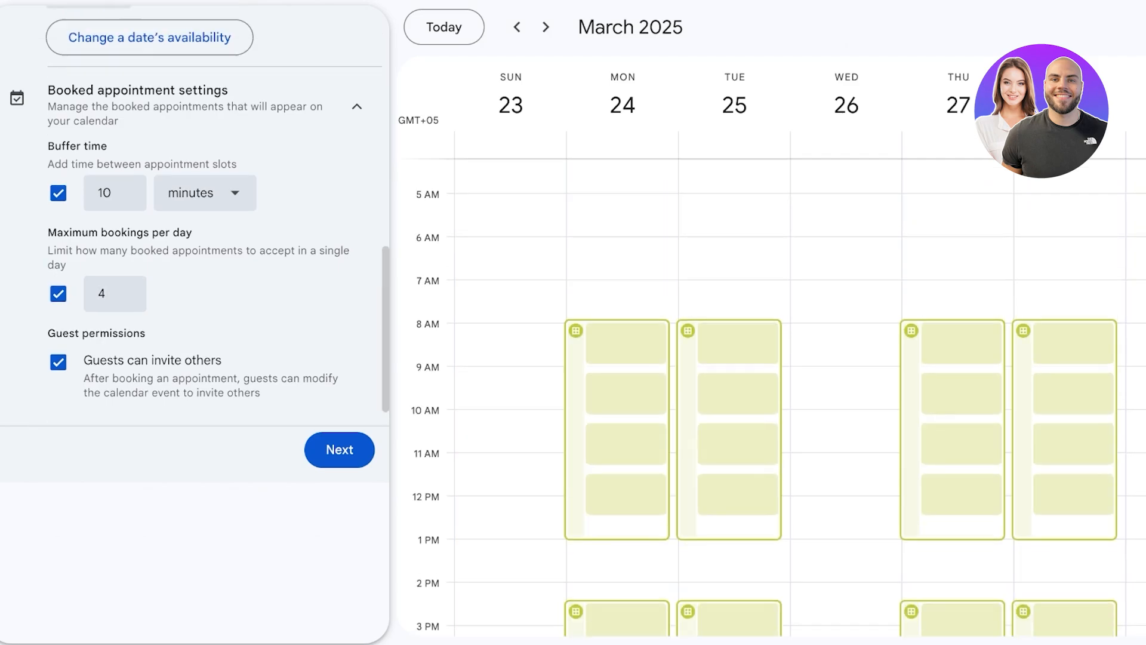
scroll(197, 238, "up", 8)
scroll(197, 239, "down", 12)
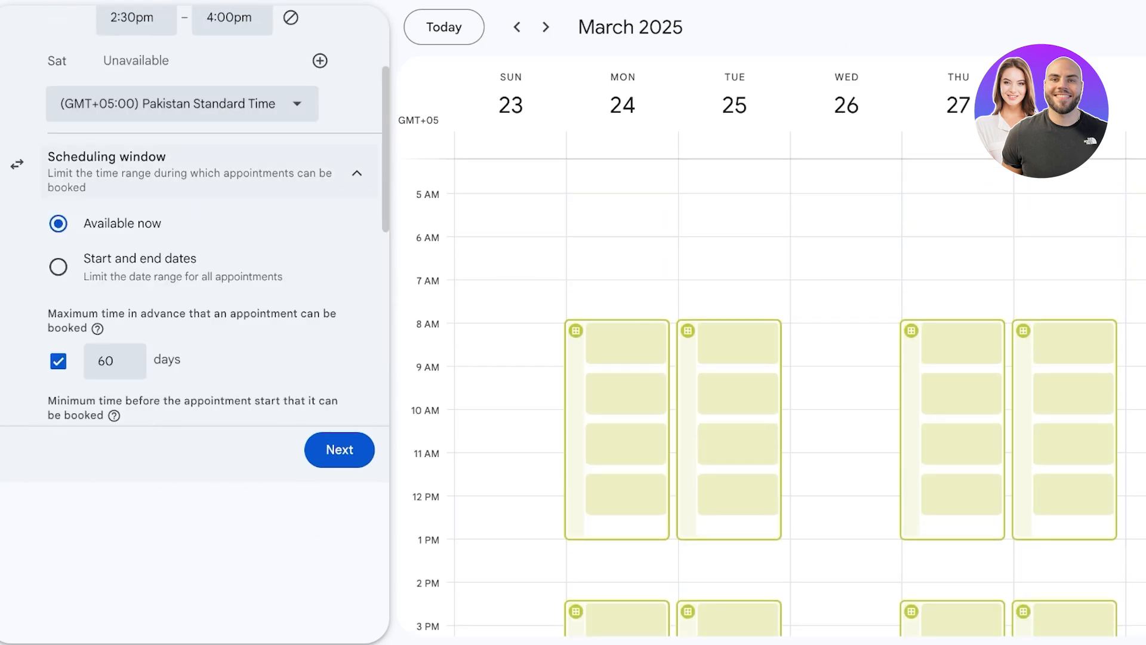
scroll(197, 239, "down", 3)
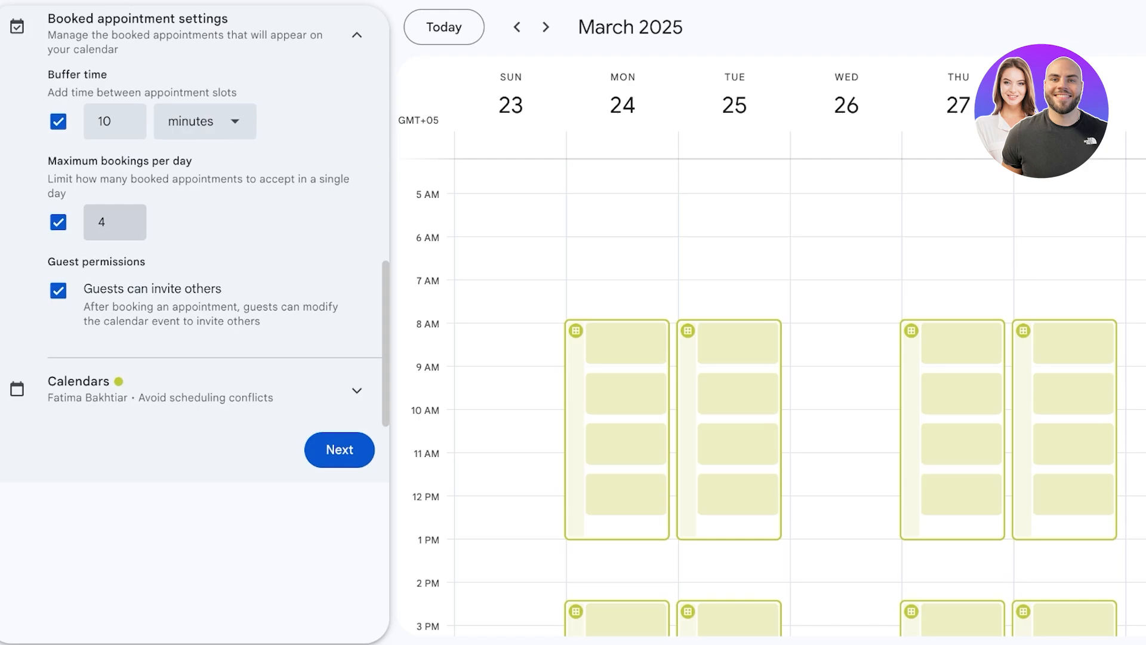
- Set the maximum bookings per day to 3 and disallow guests from inviting others
left_click(126, 227)
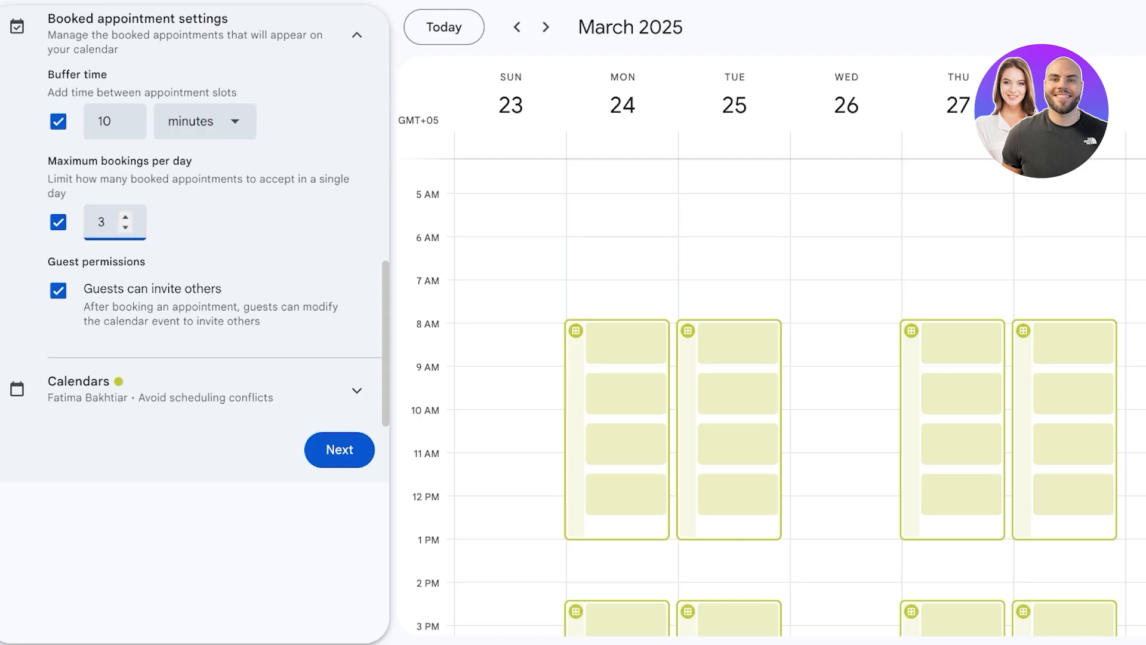
left_click(358, 251)
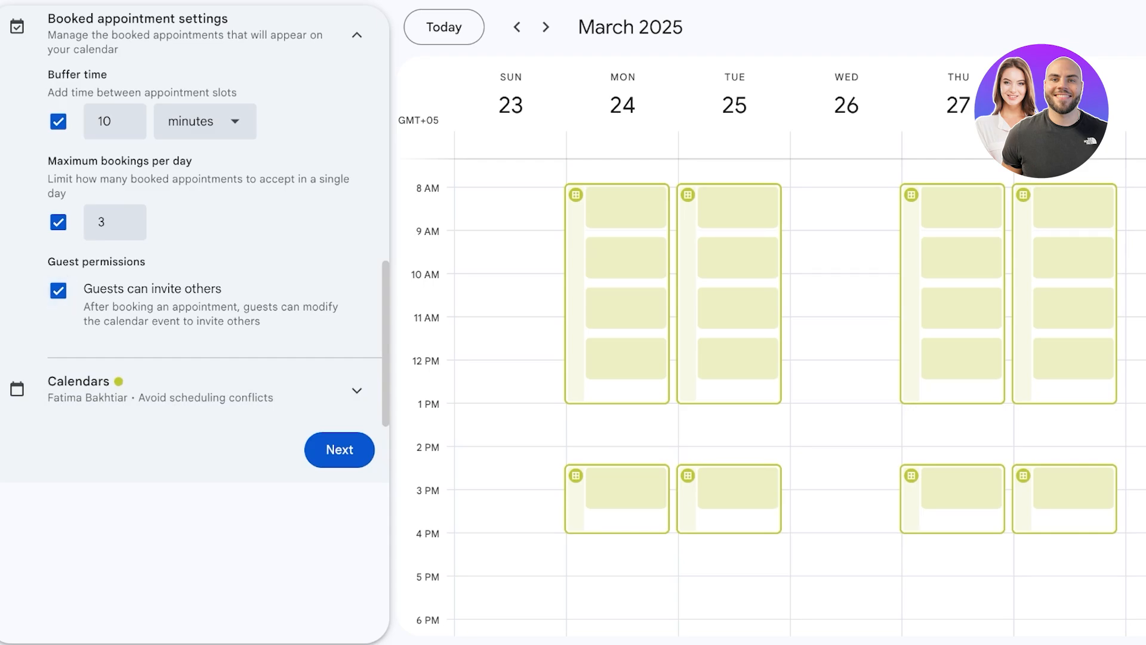
left_click(58, 290)
- Review the calendar availability check options and continue to the booking page details
left_click(210, 390)
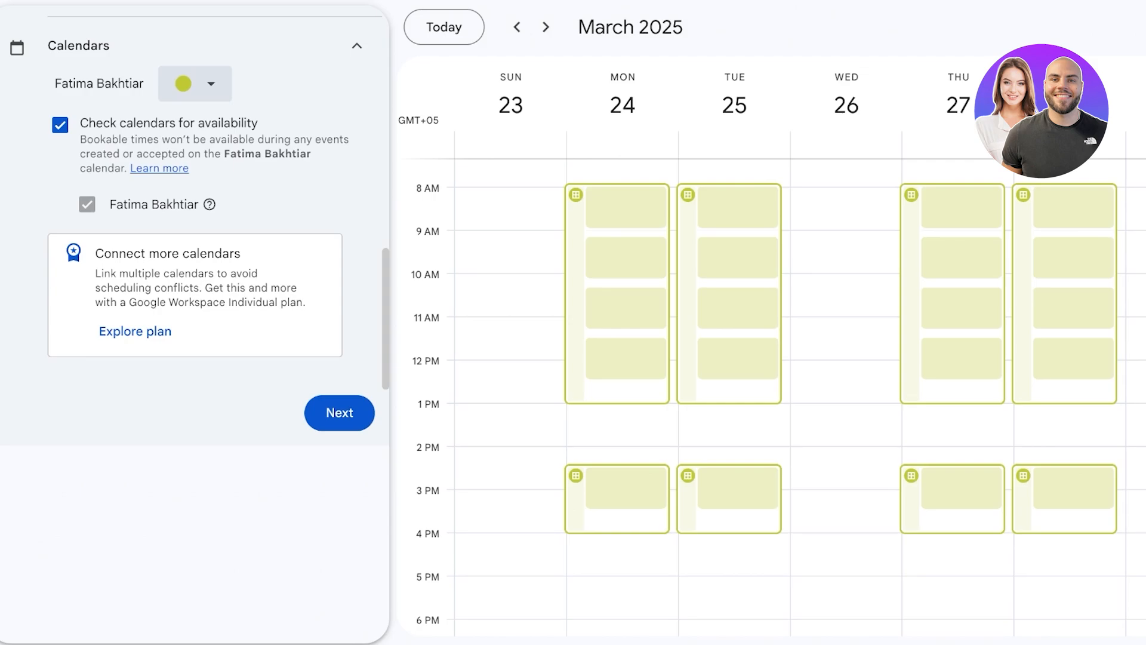
scroll(197, 197, "up", 3)
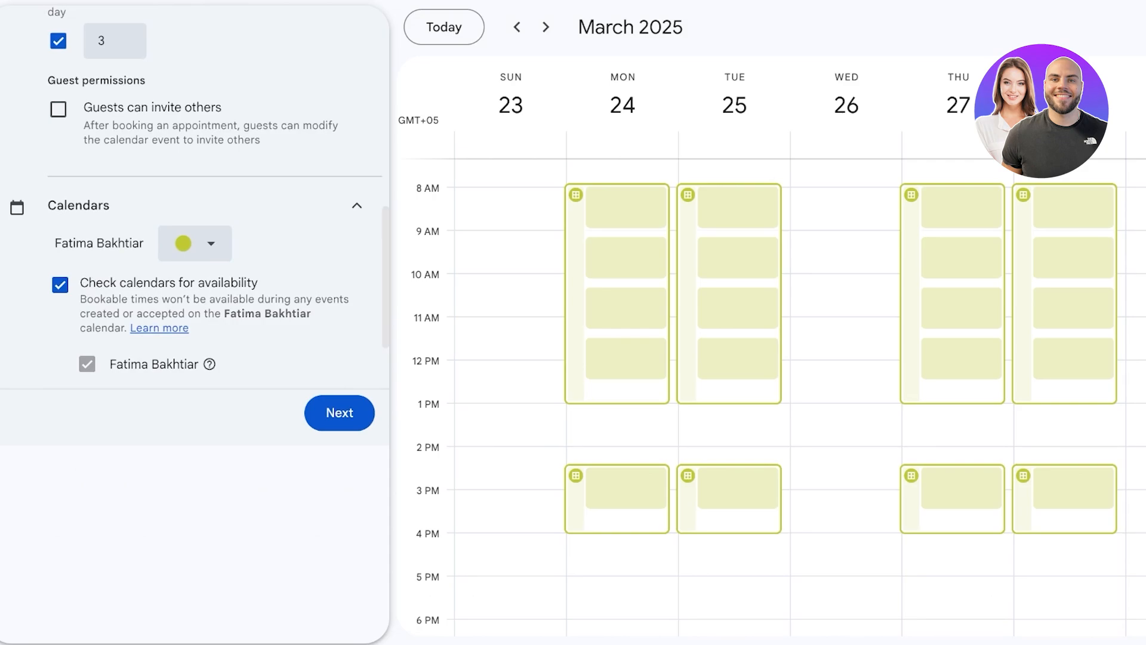
left_click(339, 413)
- Check how the photo and name are displayed on the booking page, and collapse that section
scroll(209, 150, "up", 2)
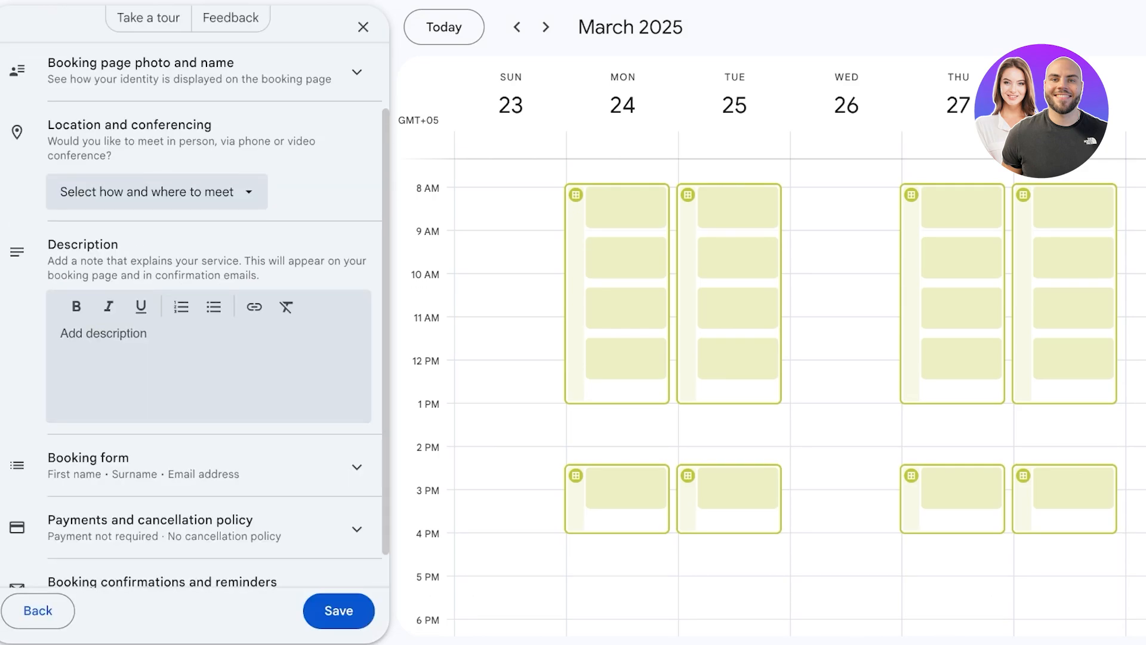
left_click(357, 153)
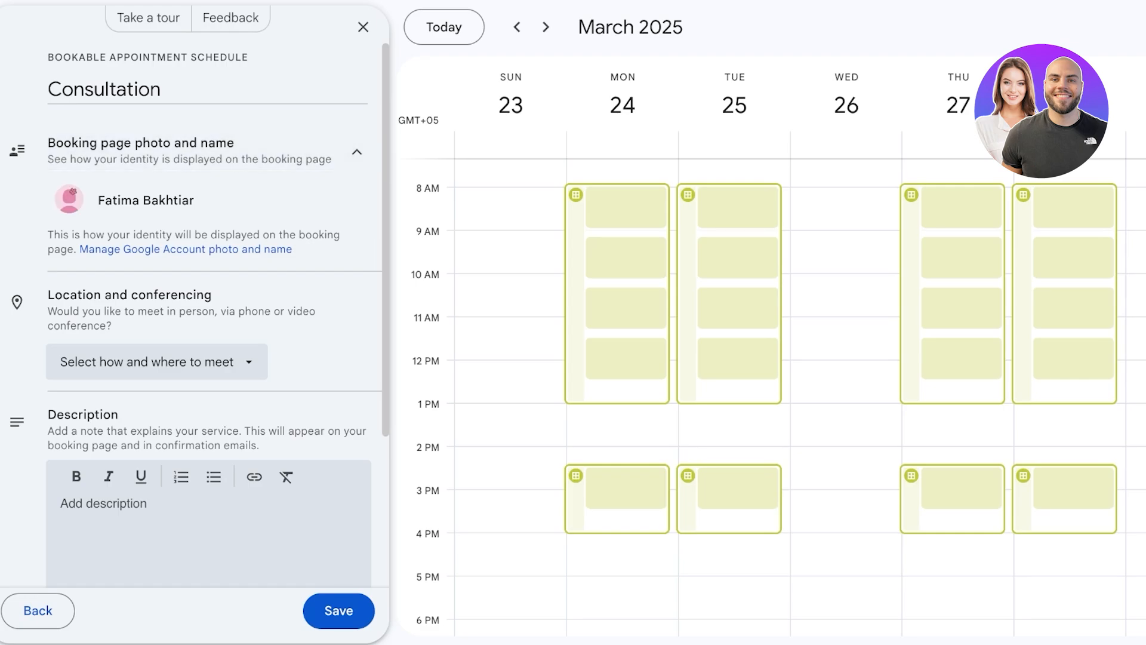
left_click(357, 153)
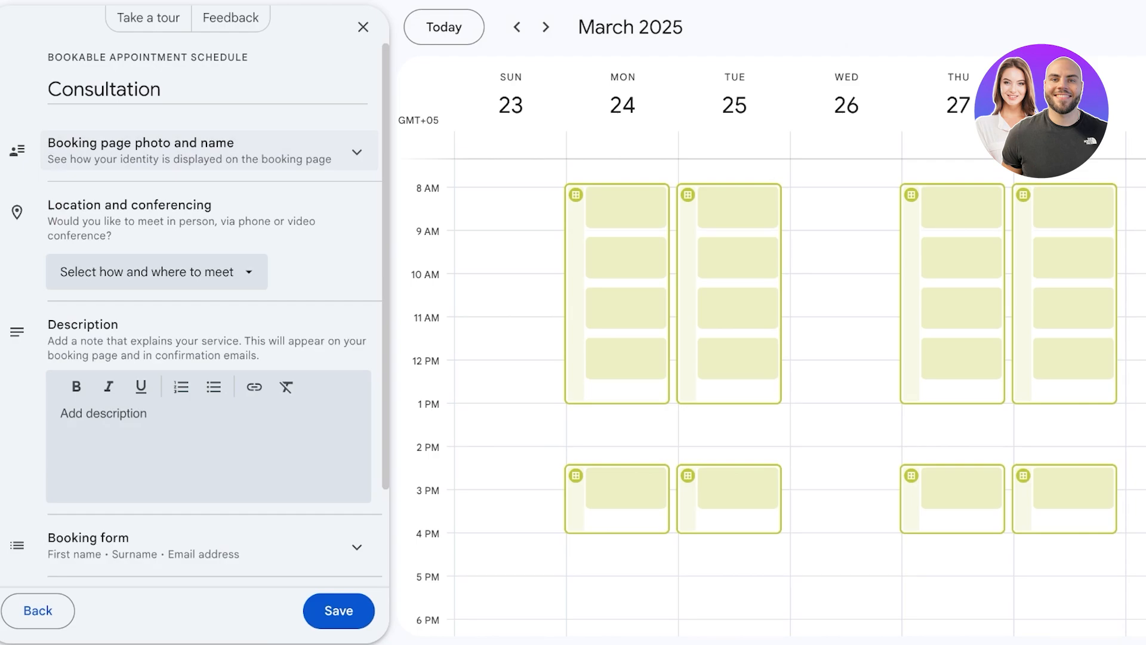
- Set the appointments to in-person meetings and choose the suggested F-6 Markaz location
left_click(157, 271)
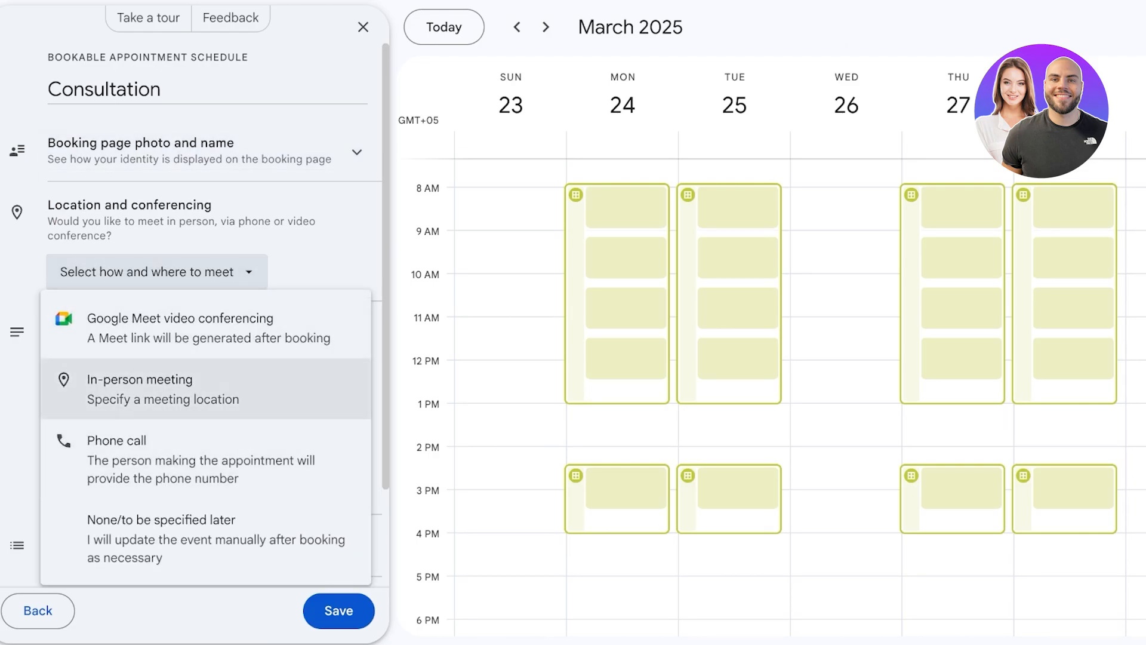
left_click(156, 389)
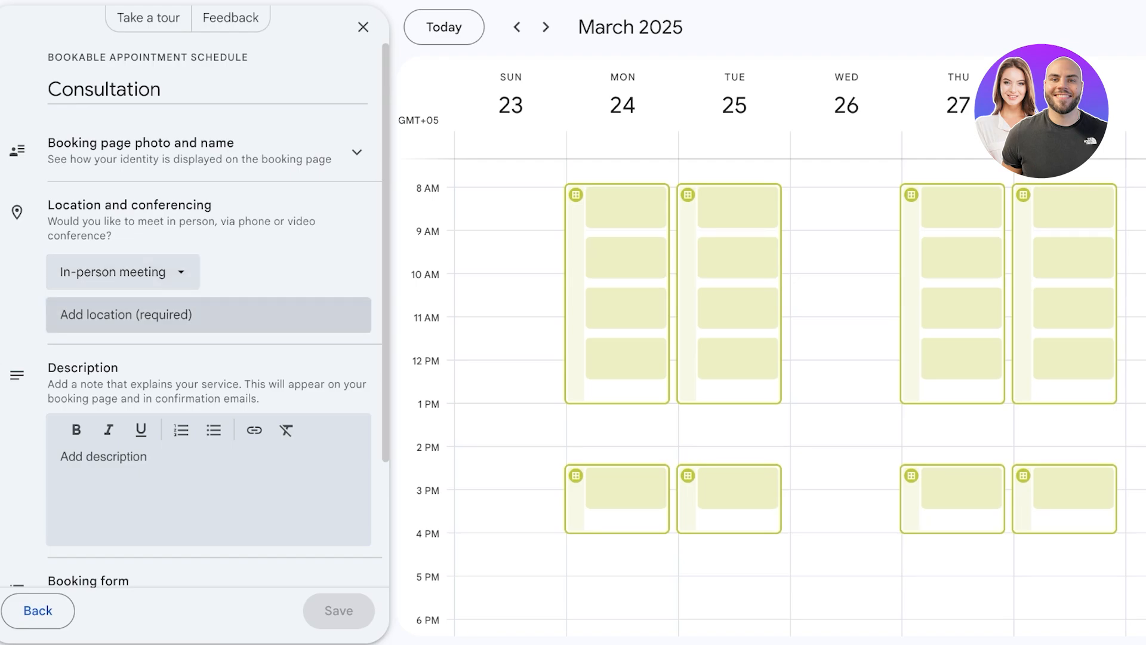
left_click(156, 315)
type("F-")
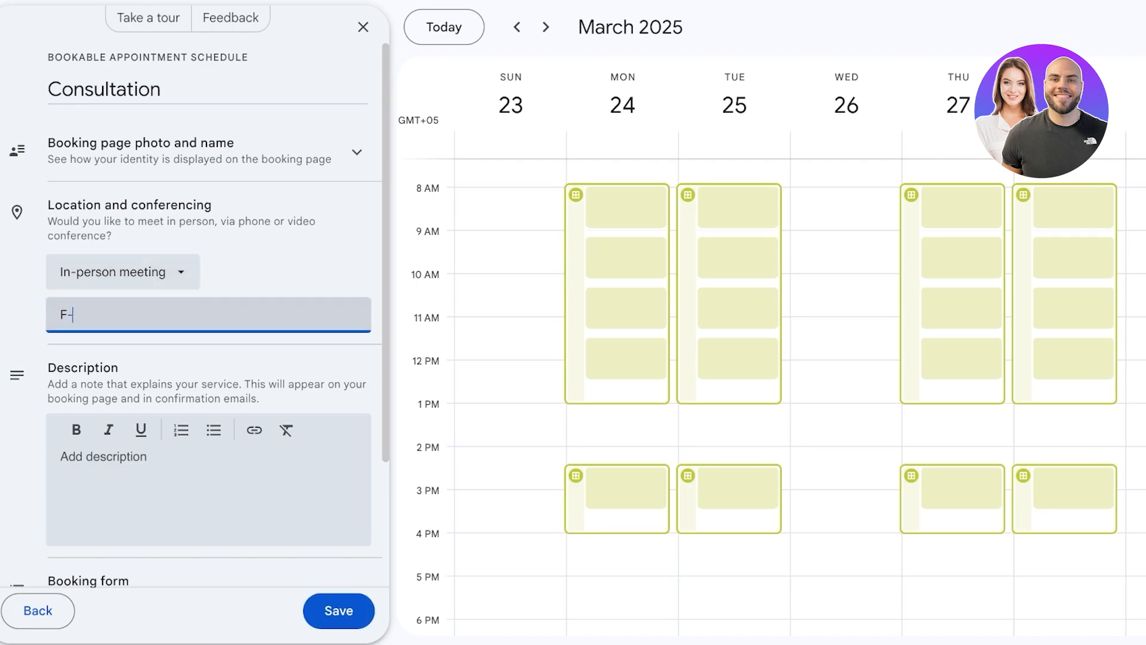
type("6")
key("Down")
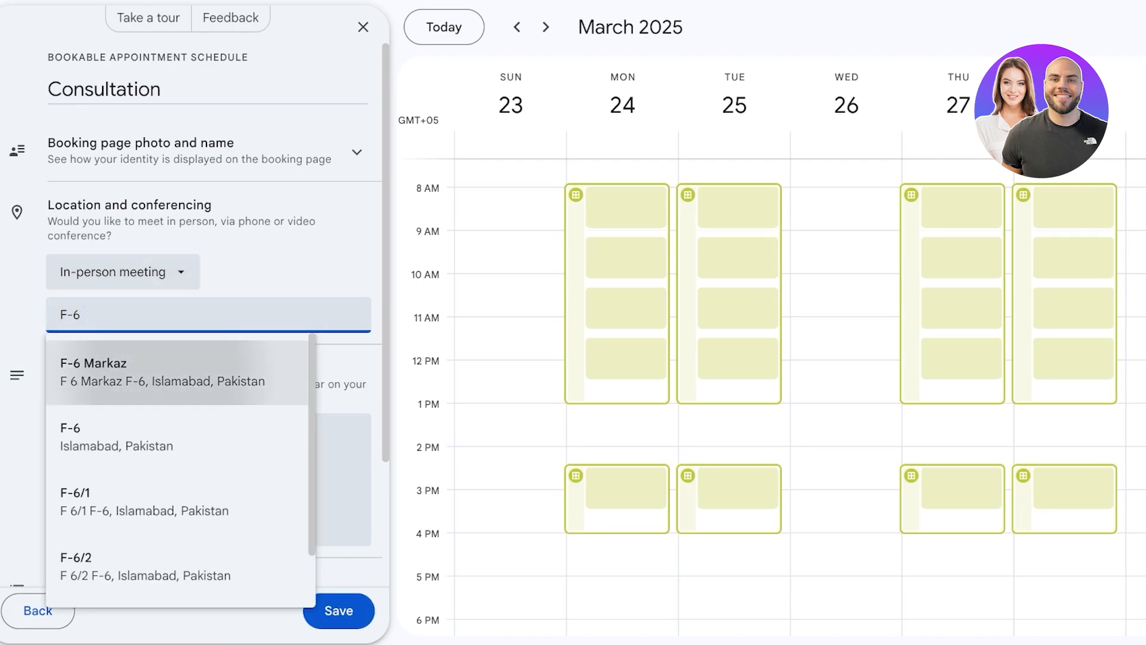
key("Return")
- Add the phone number as a required item on the booking form
scroll(141, 422, "down", 3)
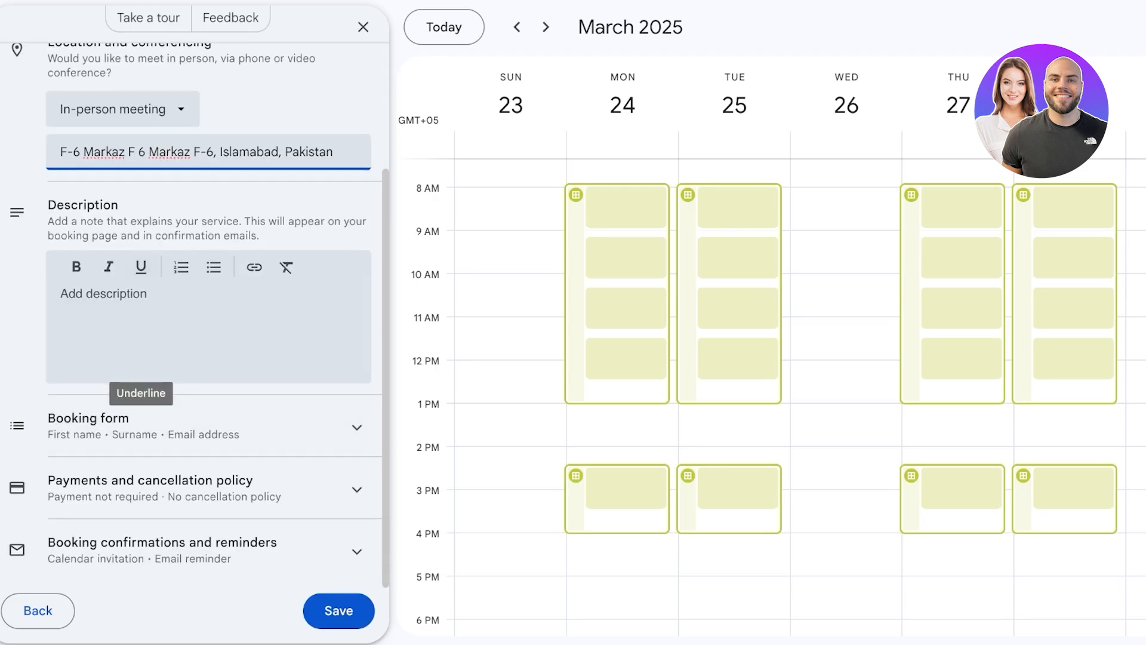
left_click(141, 317)
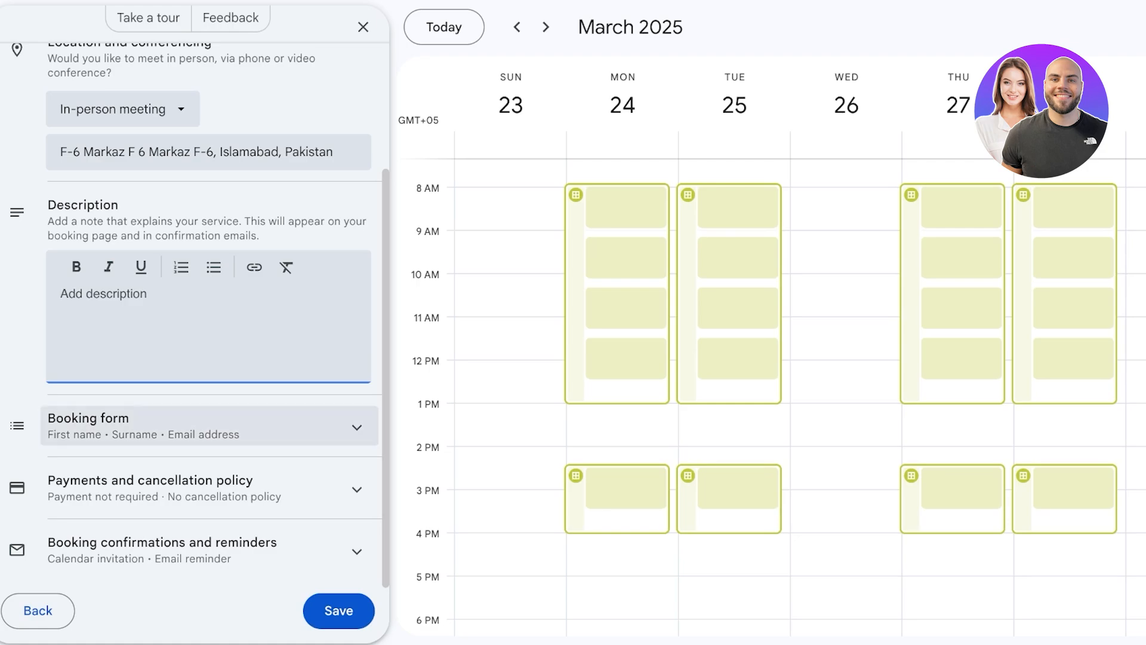
left_click(137, 420)
scroll(197, 315, "up", 3)
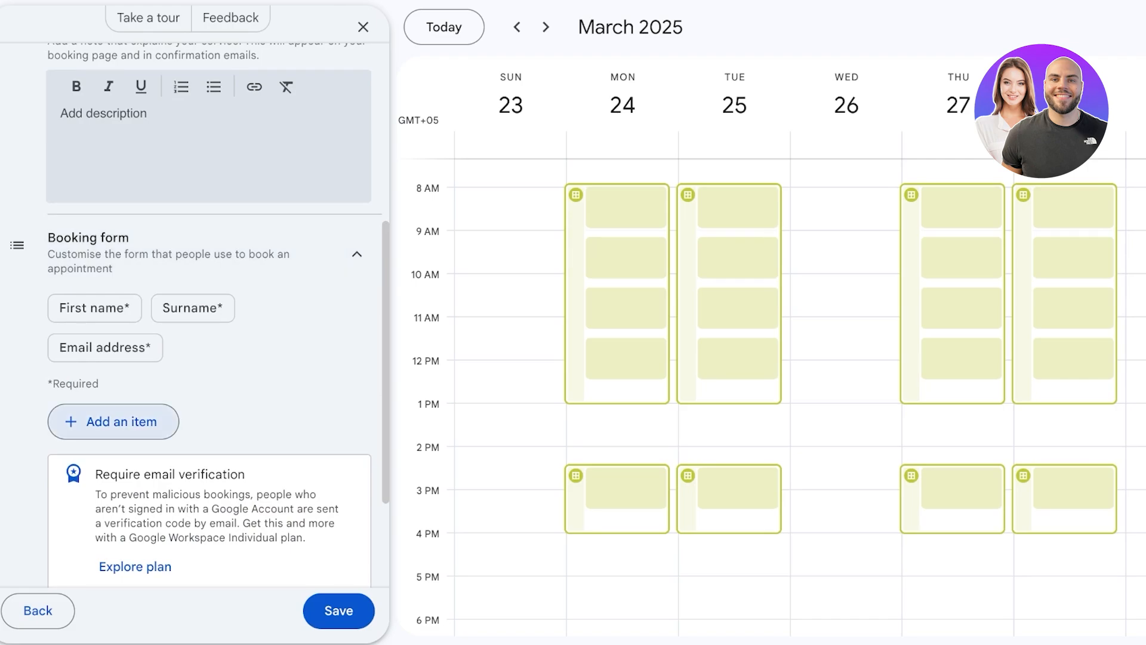
left_click(114, 421)
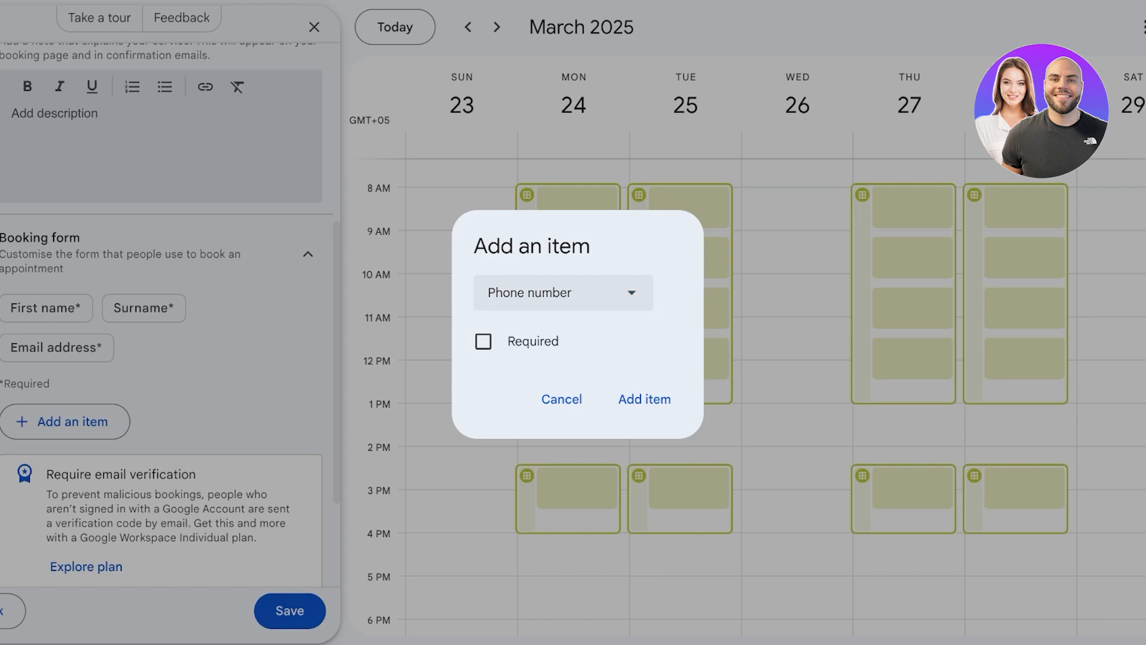
left_click(483, 340)
left_click(644, 399)
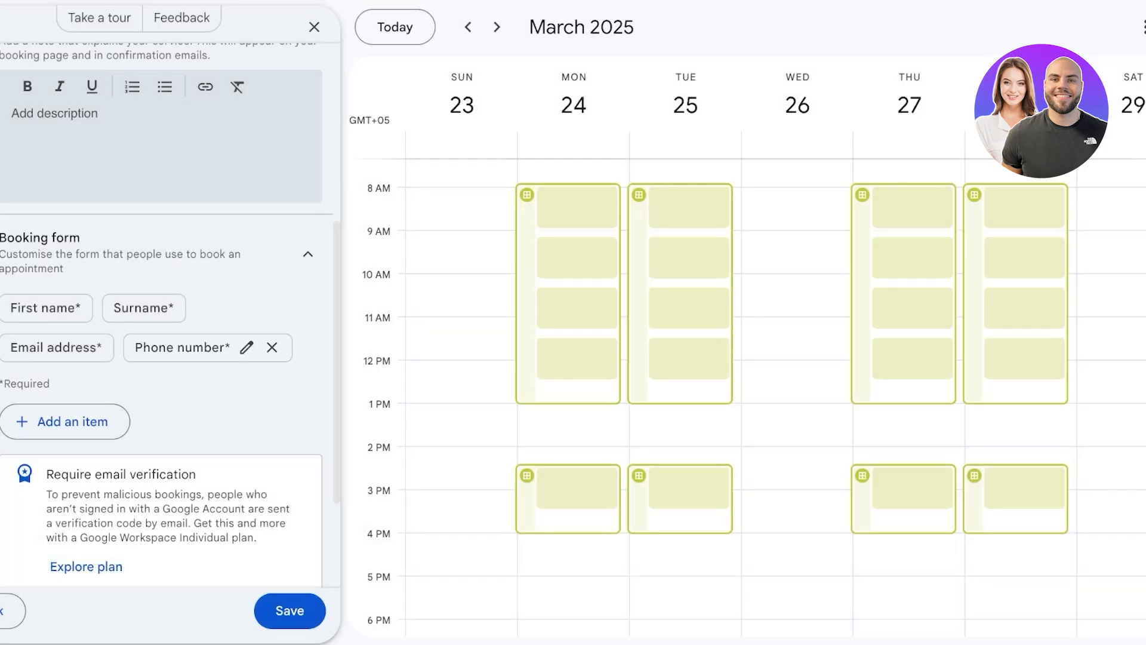
left_click(65, 421)
left_click(537, 266)
left_click(537, 344)
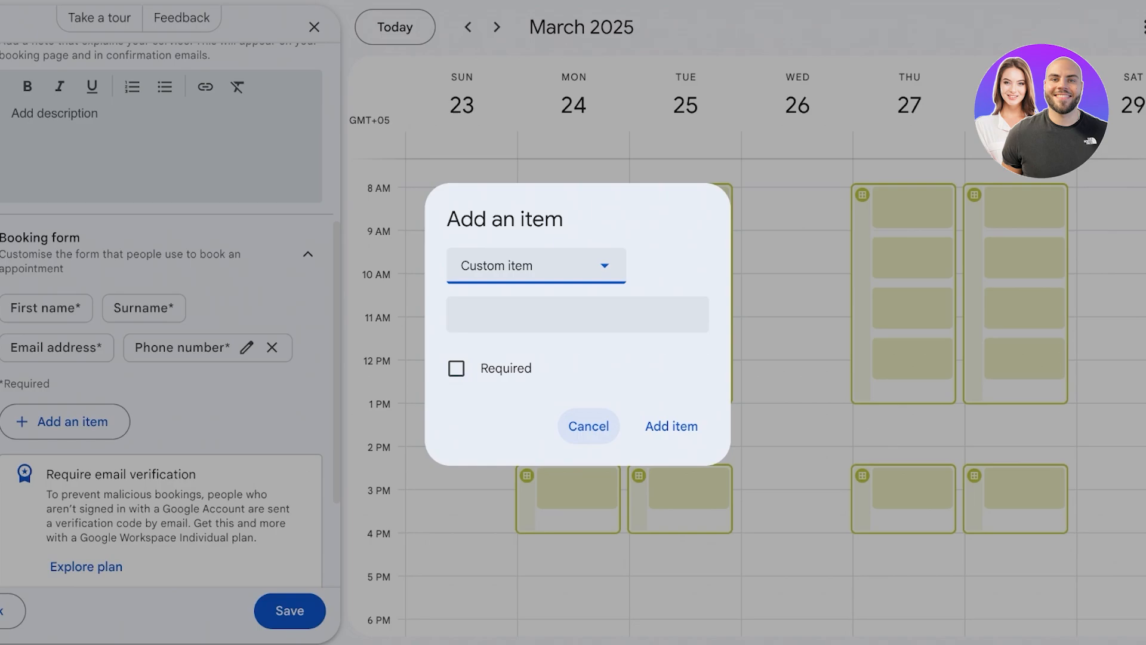
left_click(589, 426)
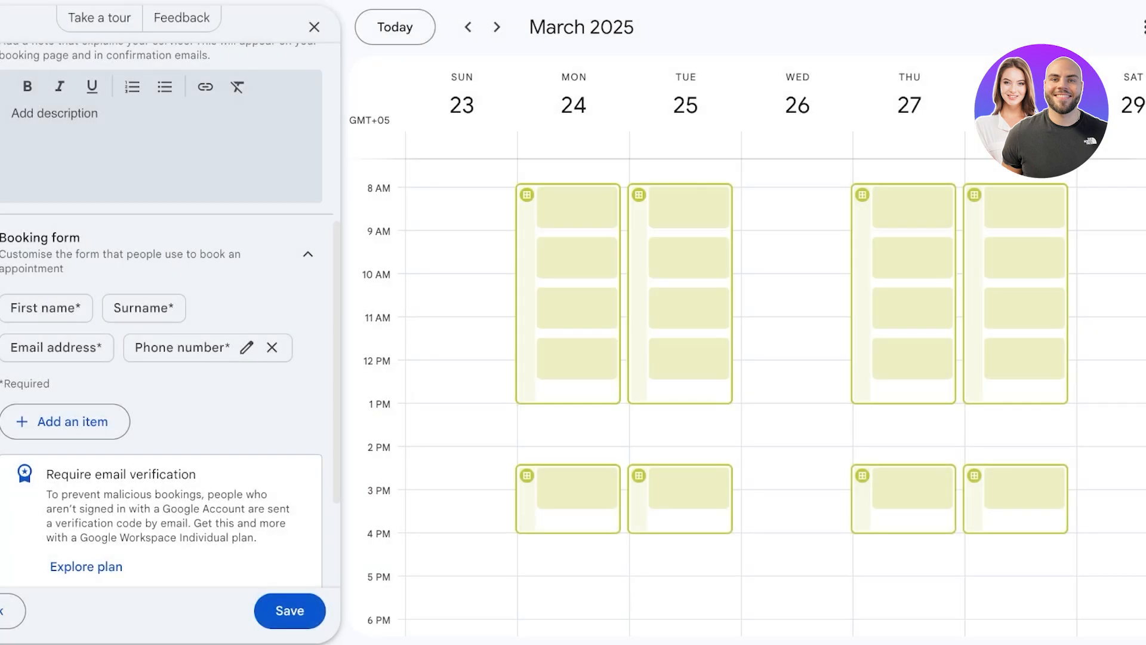
- Review the payments and cancellation policy options, and collapse both that section and the booking form
scroll(211, 358, "down", 3)
left_click(210, 487)
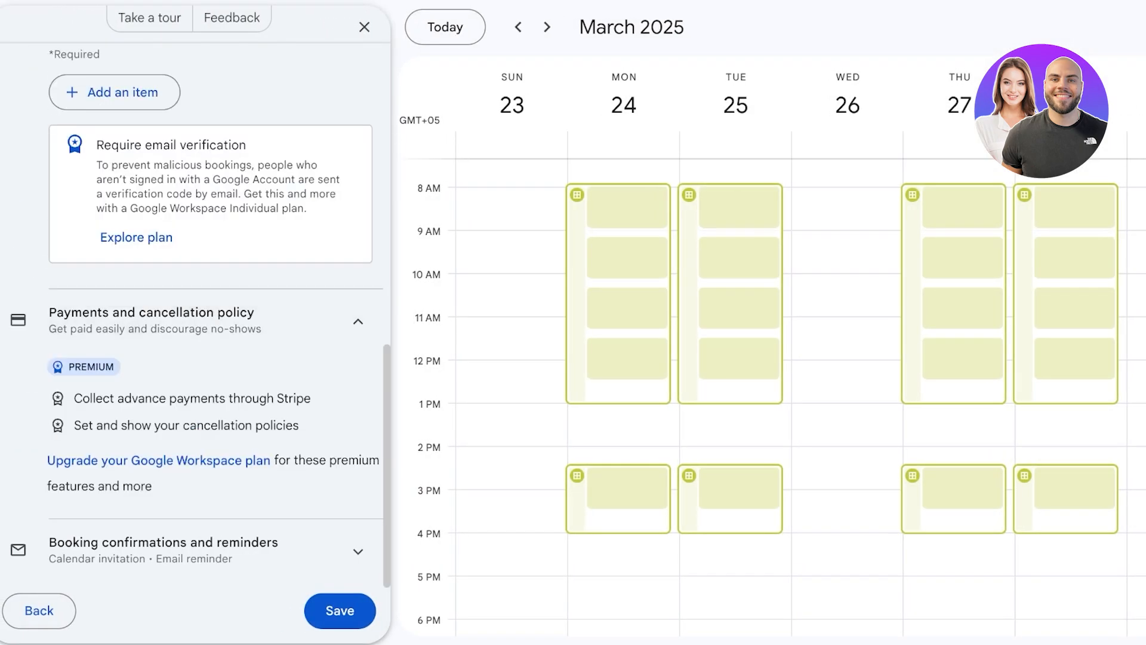
scroll(197, 323, "up", 4)
scroll(210, 298, "down", 1)
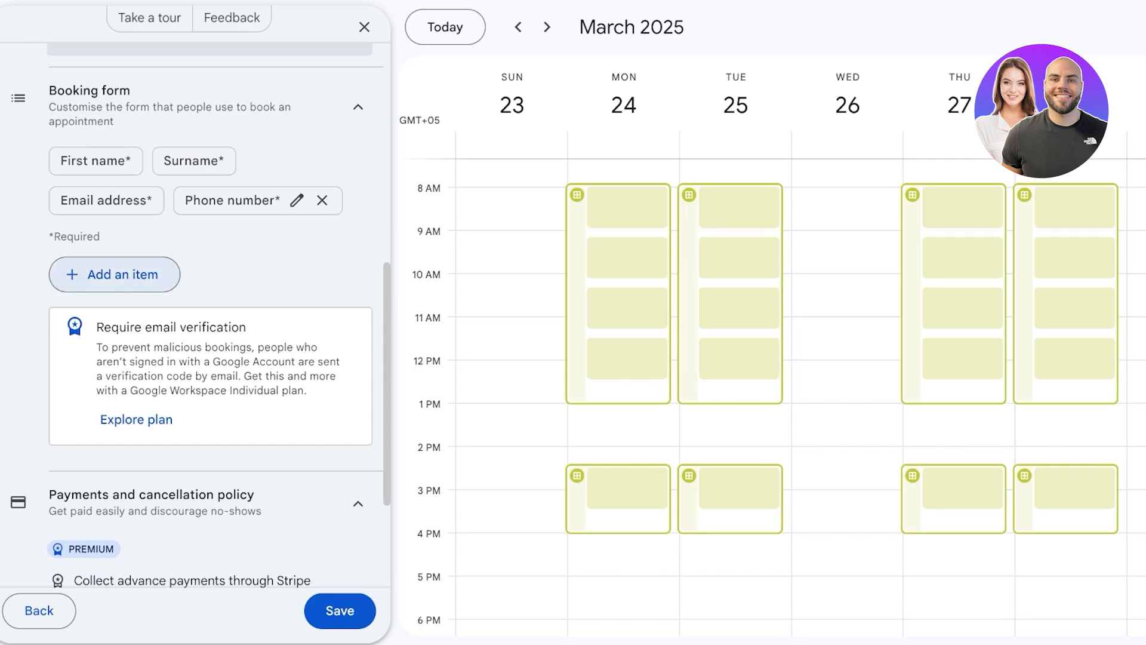
scroll(149, 272, "down", 1)
left_click(357, 77)
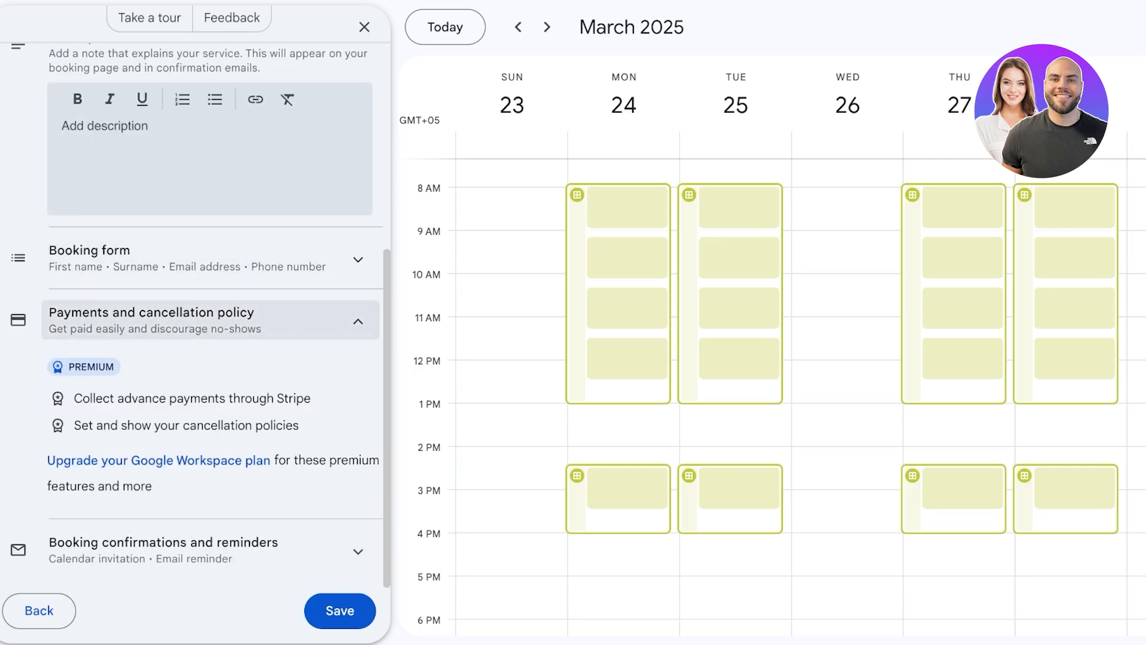
left_click(358, 321)
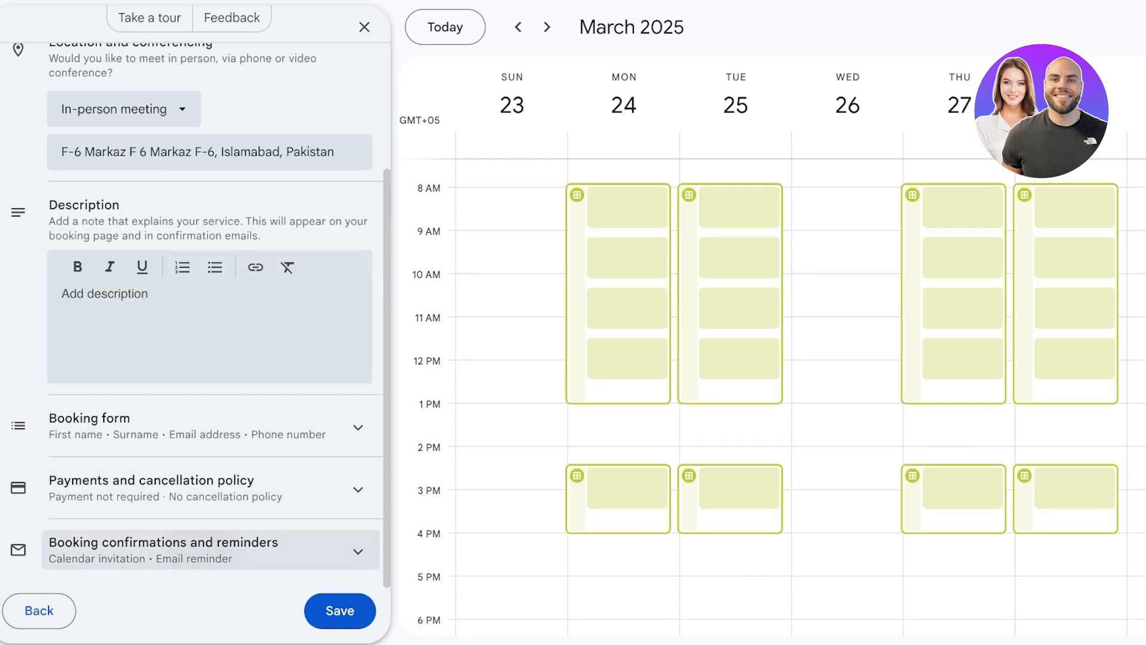
- Check the booking confirmations and reminders settings and save the appointment schedule
left_click(357, 551)
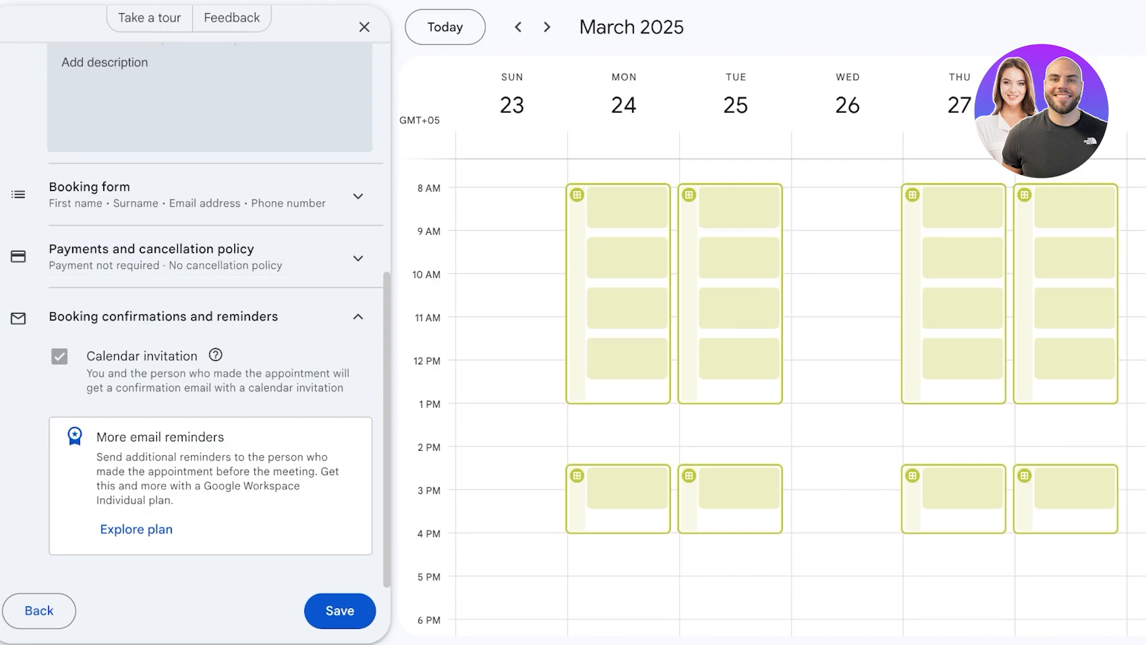
left_click(357, 316)
left_click(339, 611)
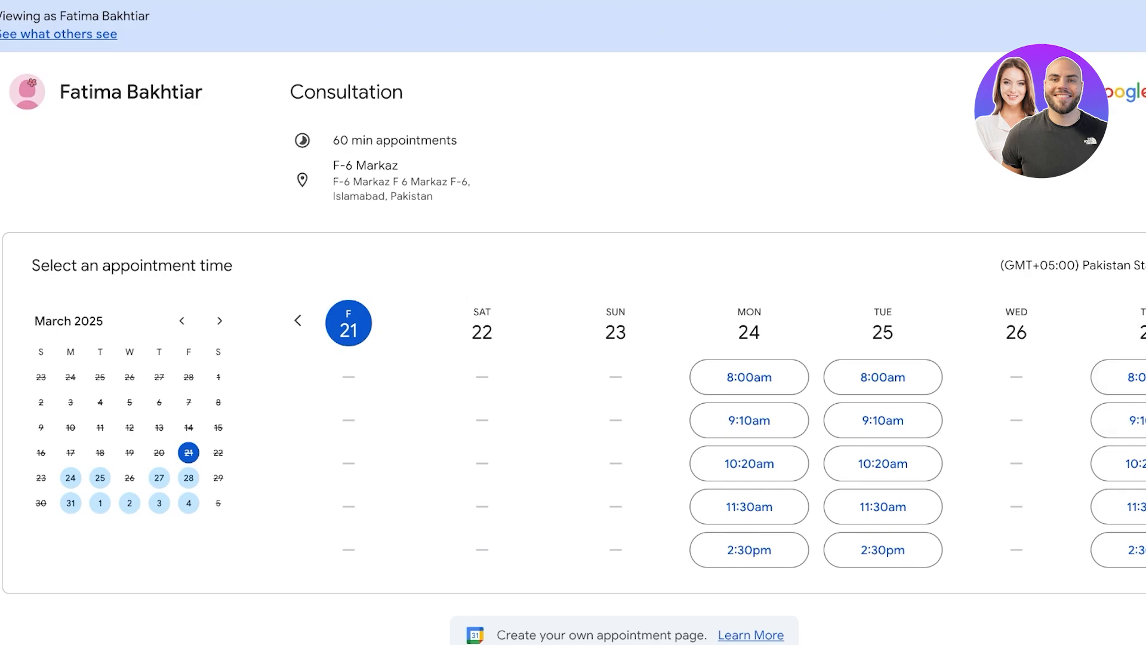
- Examine the available appointment times on the Consultation booking page week by week up to June 2025 and back into May
left_click(1145, 321)
left_click(1145, 321)
left_click(1145, 321)
left_click(1145, 321)
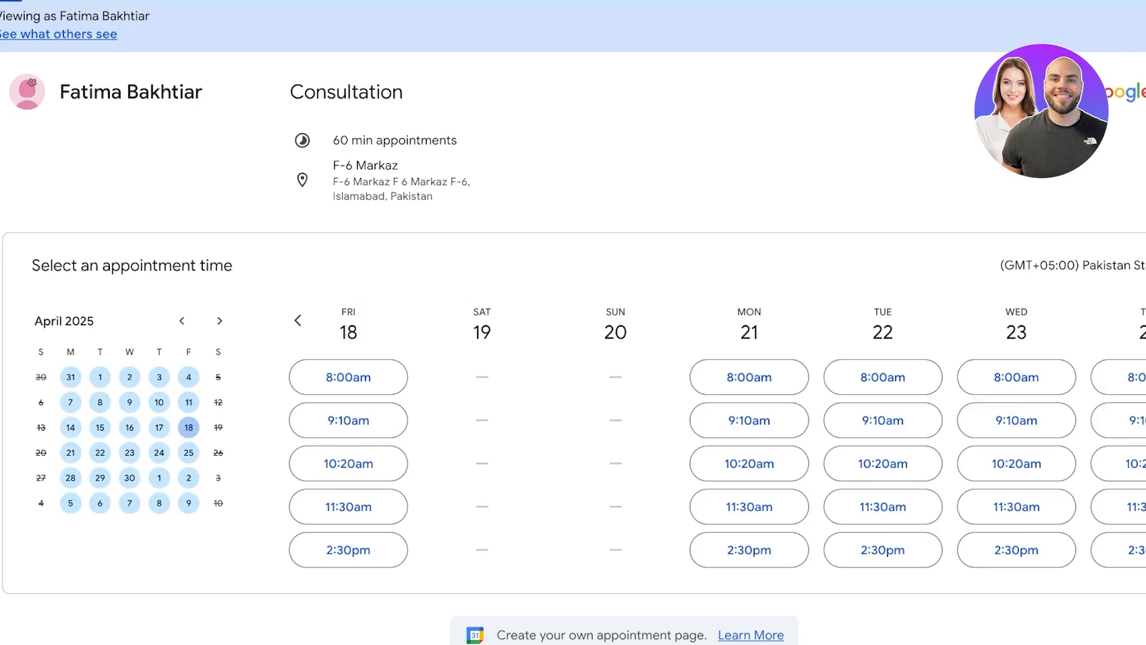
left_click(1145, 320)
left_click(1145, 321)
left_click(1145, 320)
left_click(1145, 321)
left_click(1145, 320)
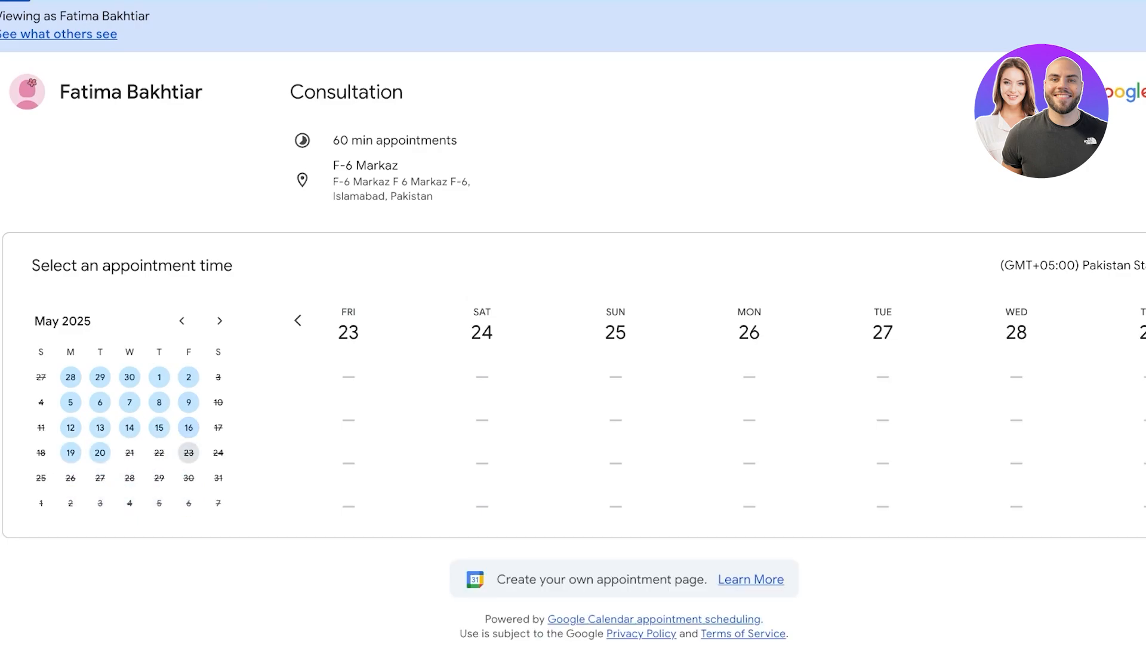
left_click(1145, 321)
left_click(1145, 320)
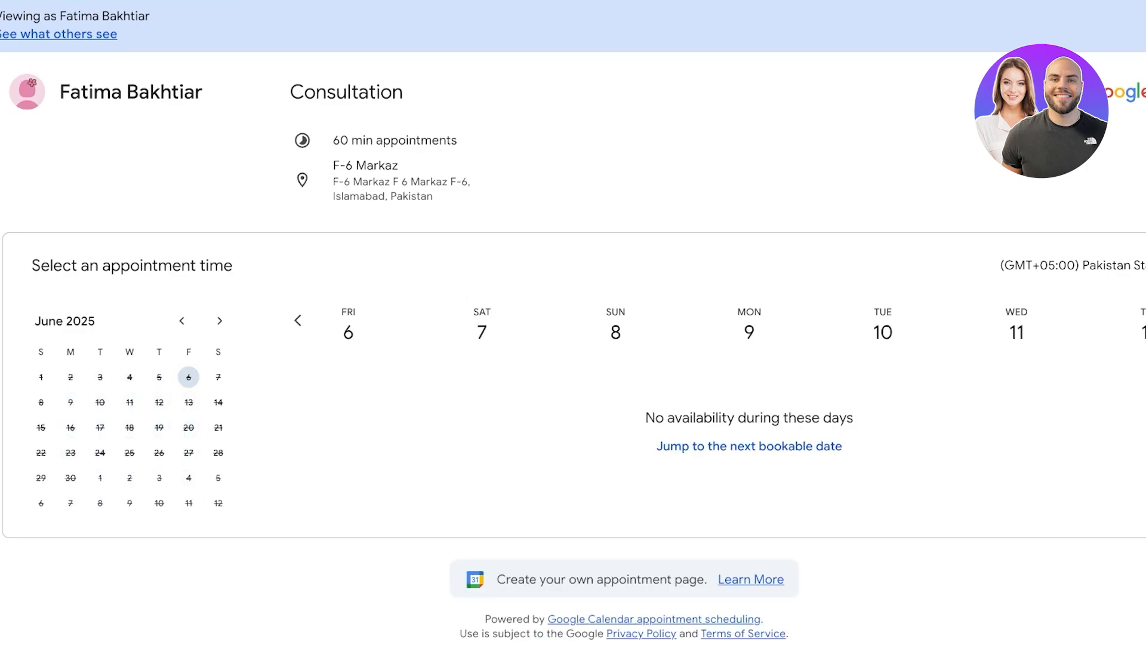
left_click(297, 320)
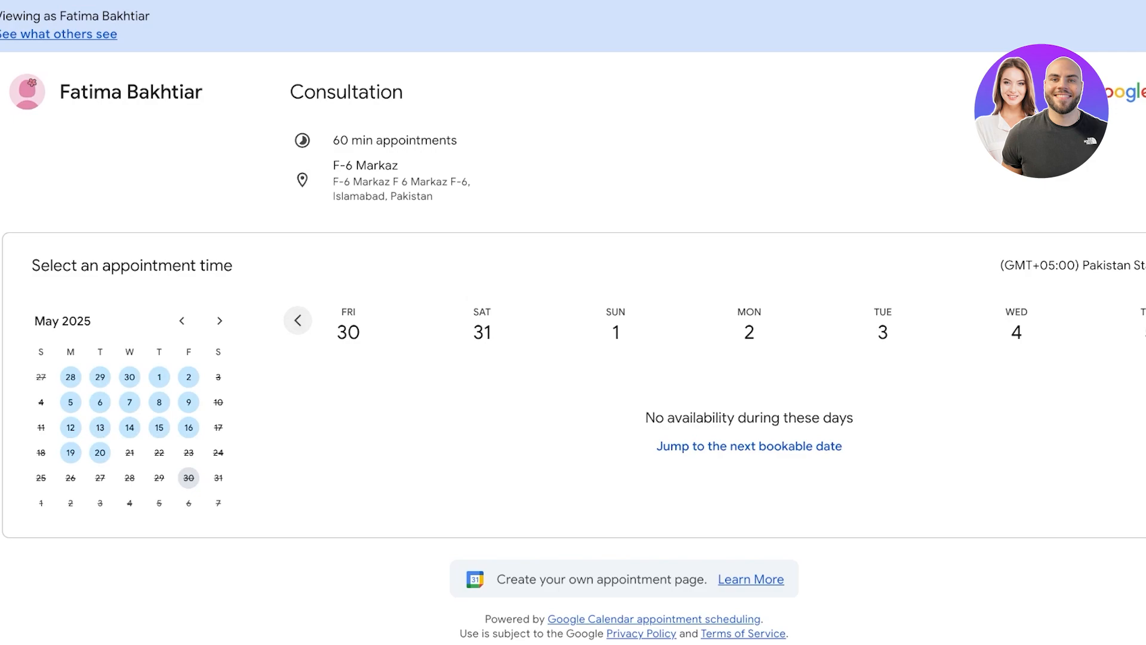
left_click(297, 321)
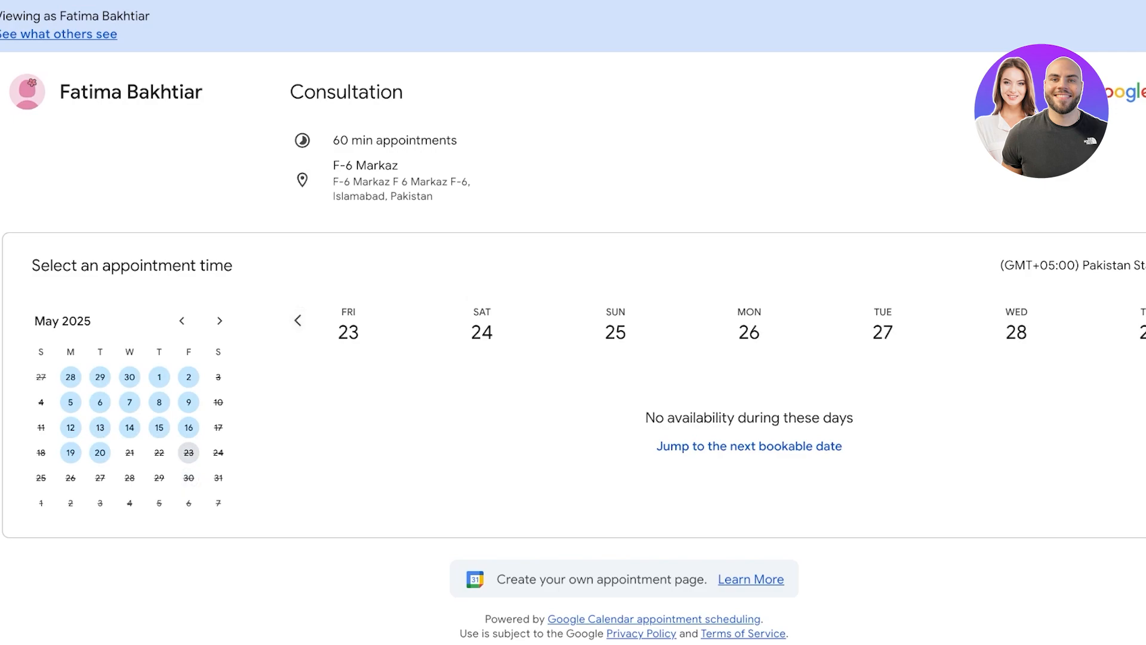